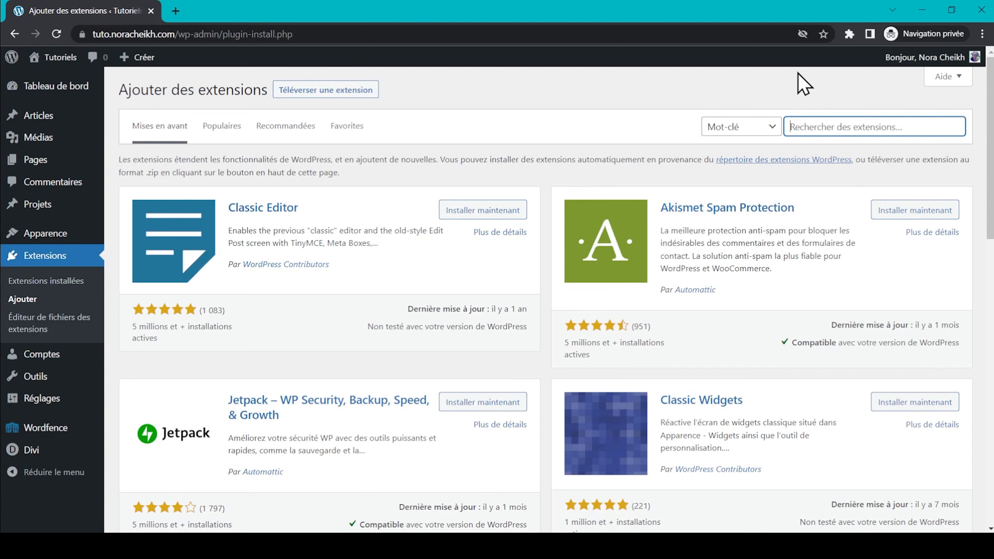
# Search the plugin directory for "rank math", then install and activate Rank Math SEO
pyautogui.write('rank math')
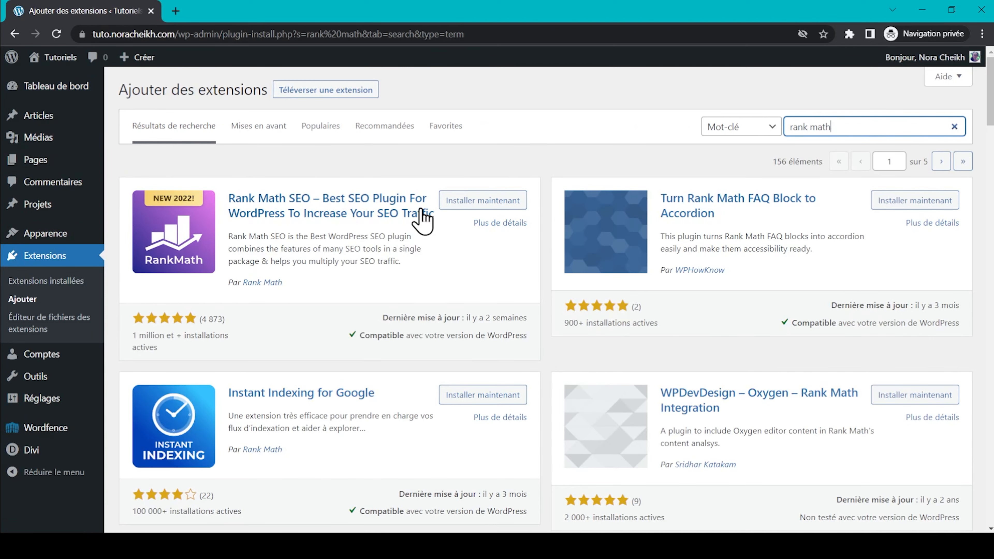
pyautogui.click(496, 201)
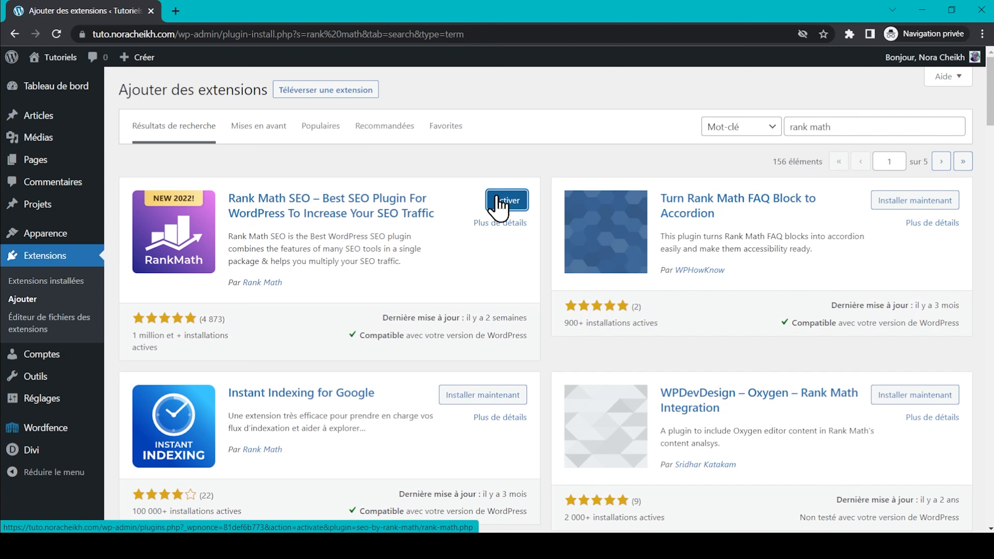
pyautogui.click(506, 201)
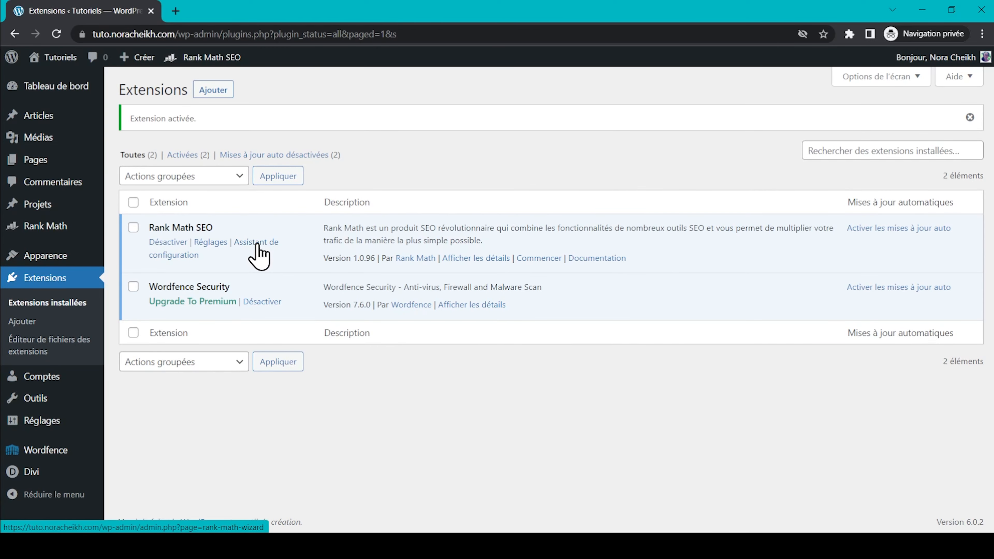
# Open the Rank Math dashboard and enable the Surveillance 404 module
pyautogui.moveTo(44, 231)
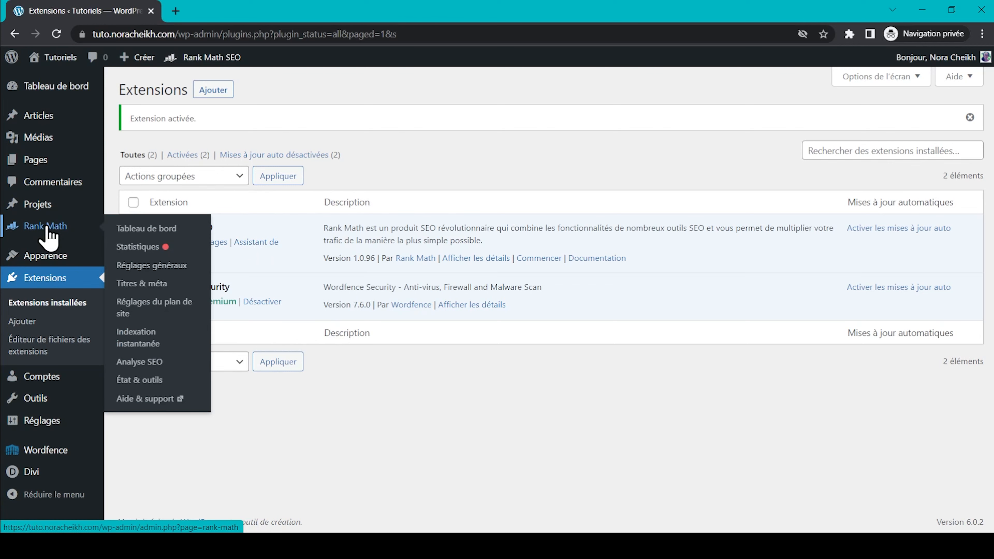
pyautogui.click(129, 230)
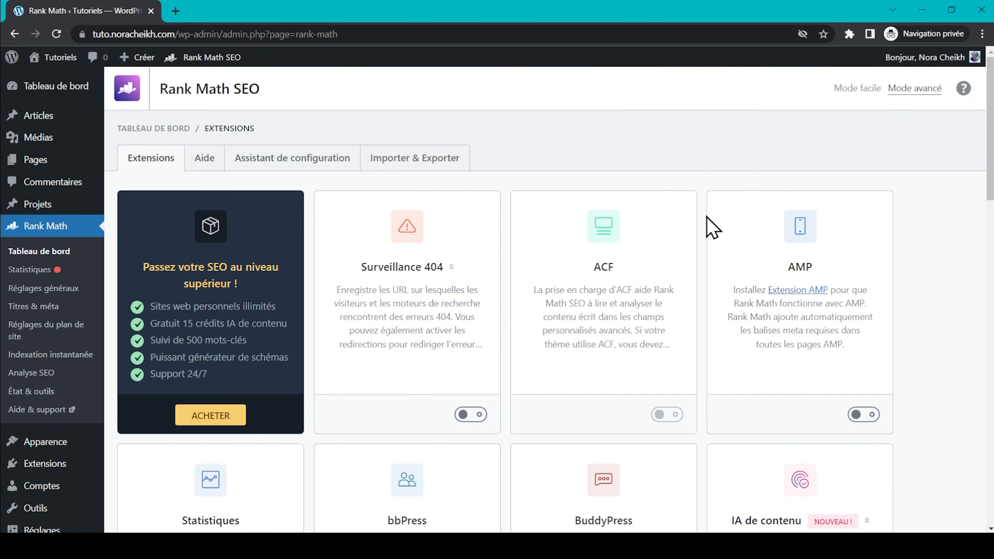
pyautogui.scroll(-7, 921, 255)
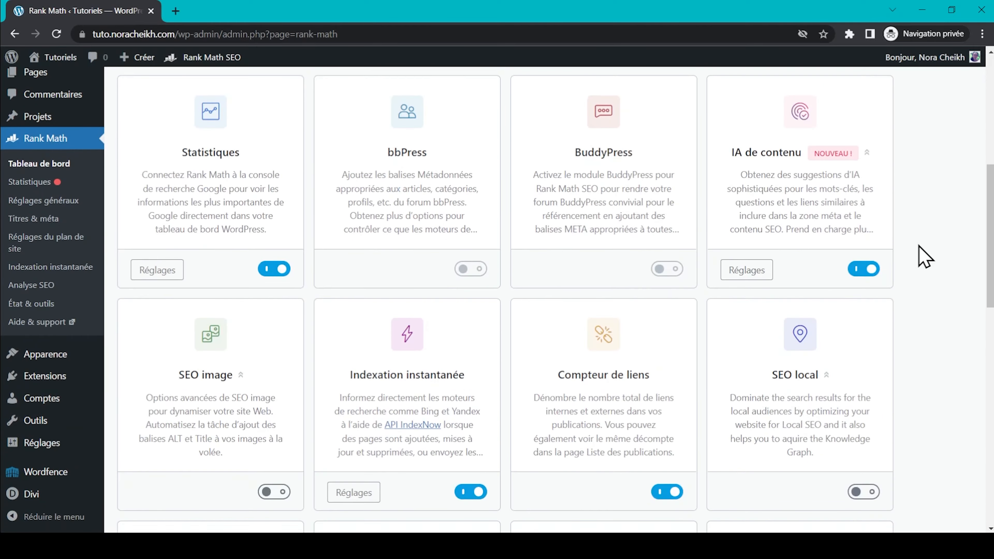
pyautogui.scroll(-1, 919, 247)
pyautogui.scroll(8, 920, 247)
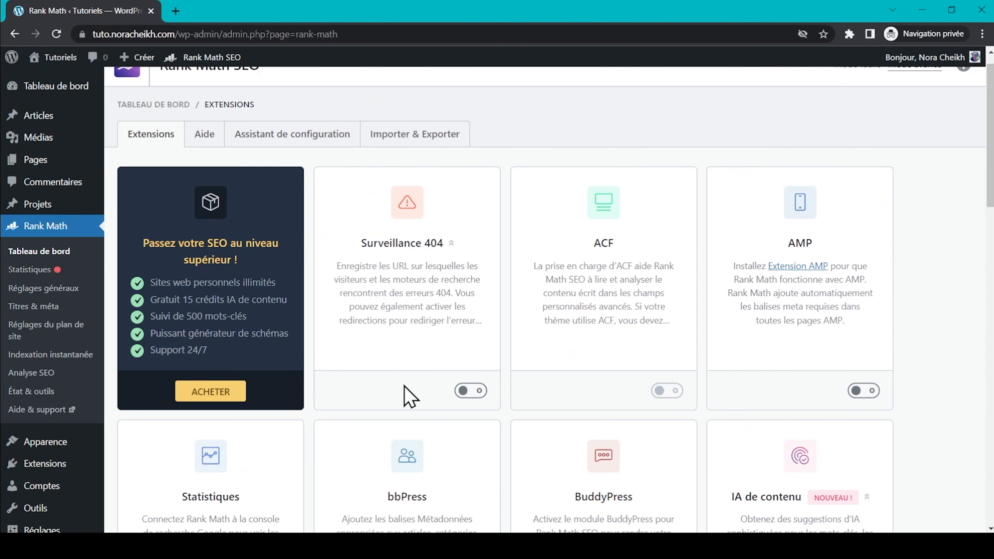
pyautogui.click(473, 391)
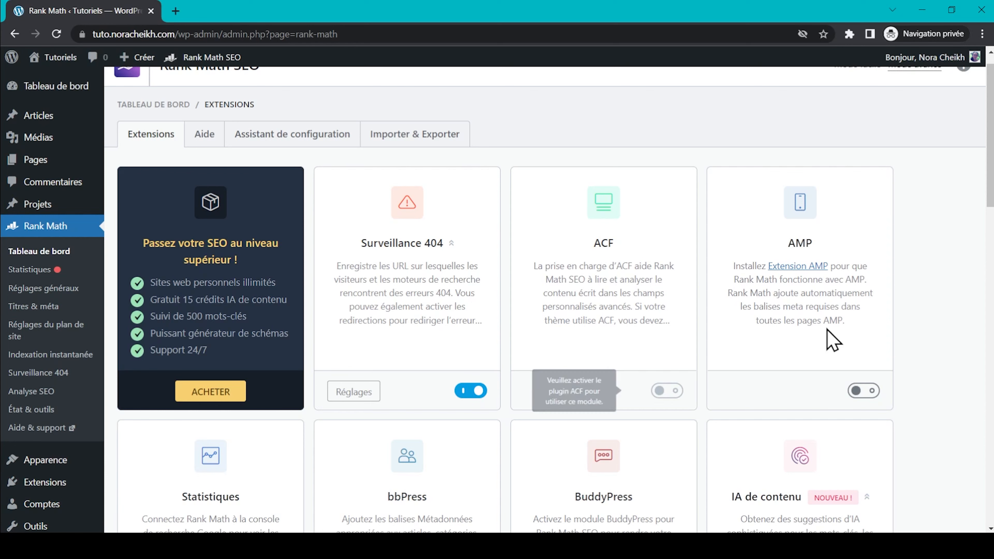
# Enable the SEO image module in the Rank Math dashboard
pyautogui.scroll(-8, 811, 362)
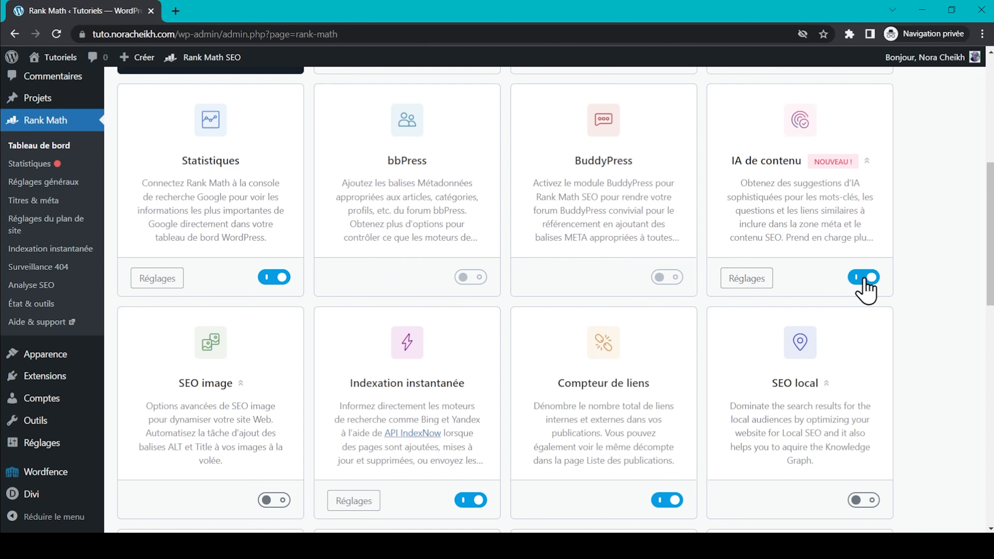
pyautogui.scroll(-5, 924, 260)
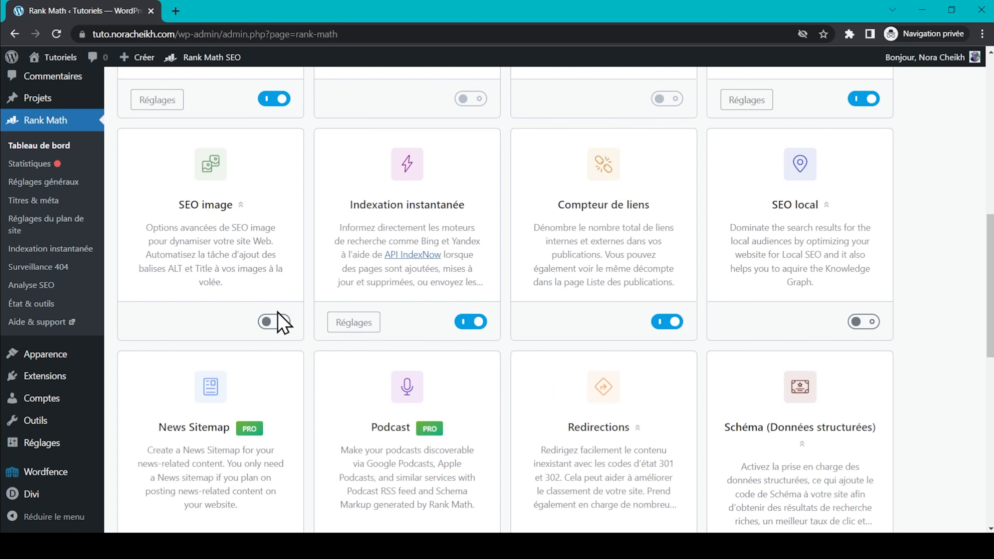
pyautogui.click(282, 322)
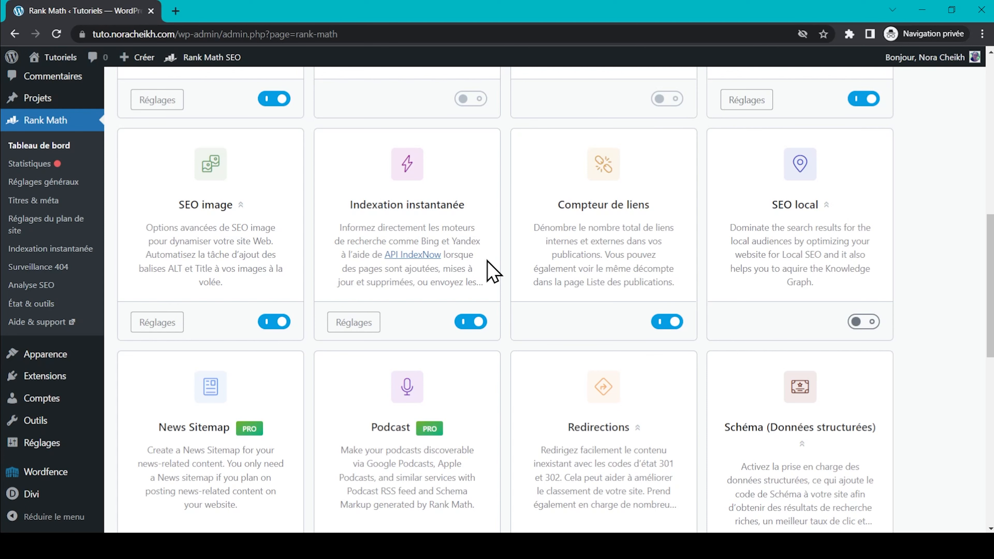
# Enable the Redirections module in the Rank Math dashboard
pyautogui.scroll(-1, 493, 271)
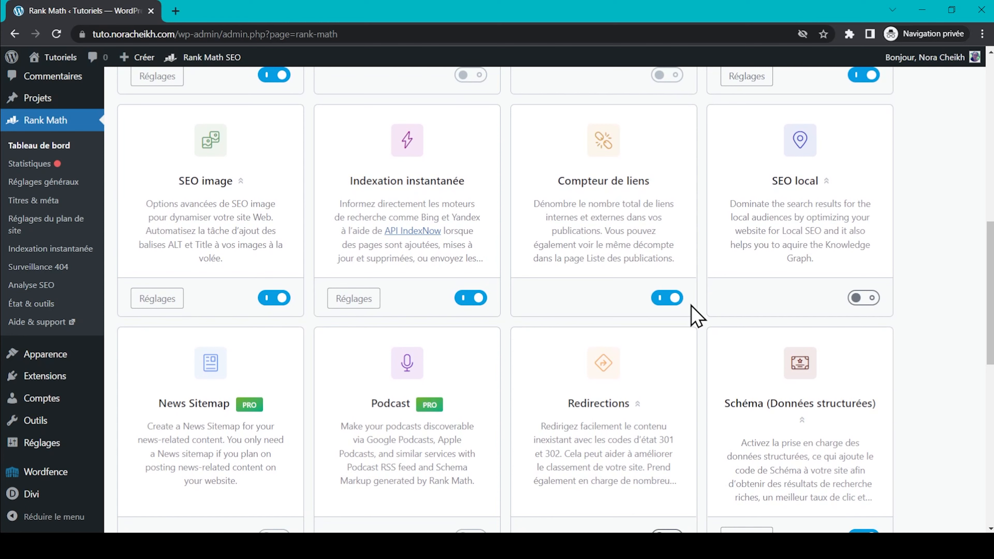
pyautogui.scroll(-1, 695, 313)
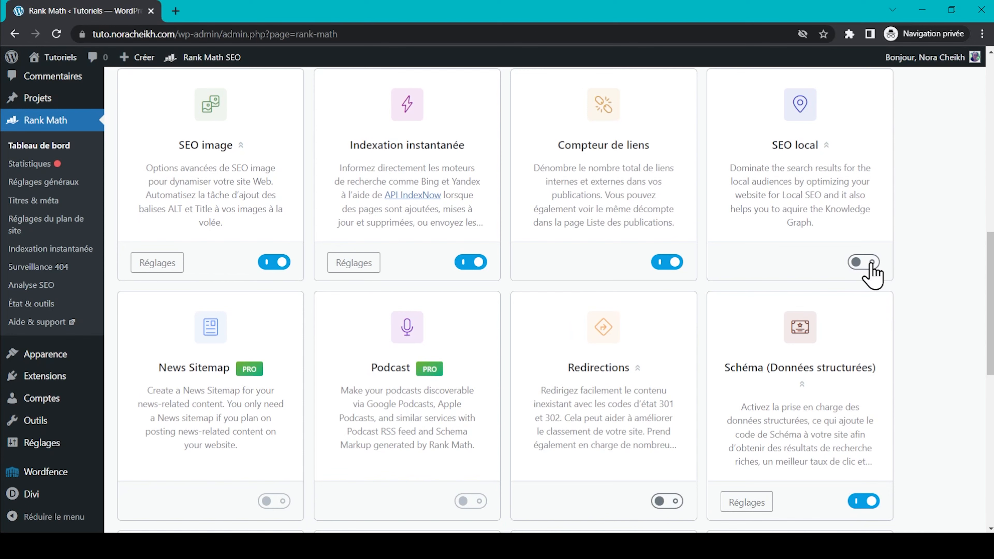
pyautogui.scroll(-5, 862, 274)
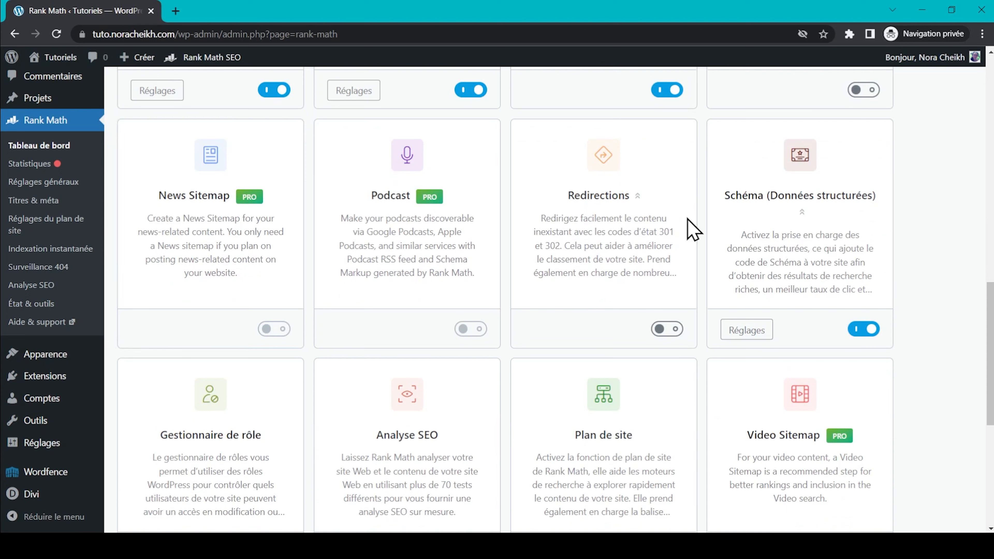
pyautogui.click(674, 330)
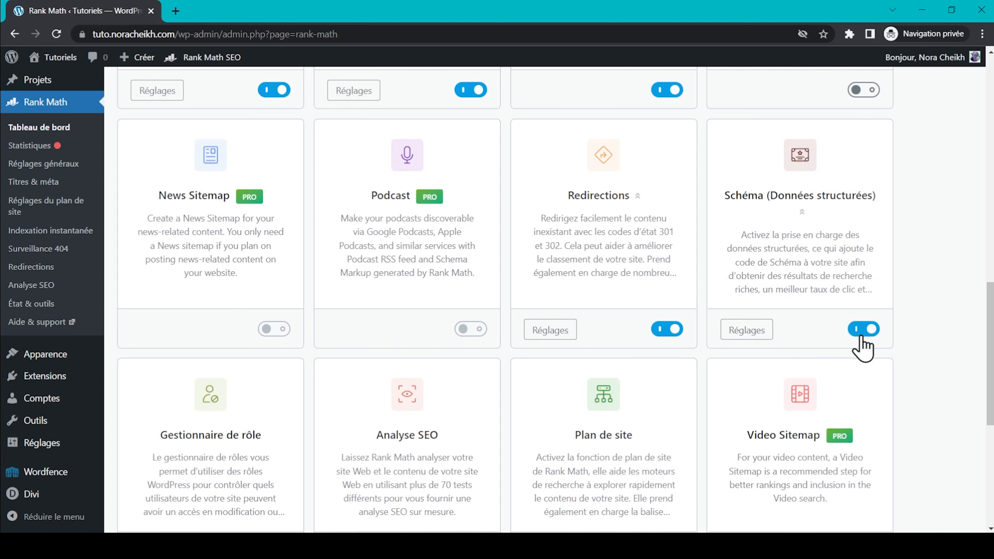
# Review the remaining Rank Math modules, including Google Web Stories and WooCommerce, and open the Statistiques page
pyautogui.scroll(-7, 921, 344)
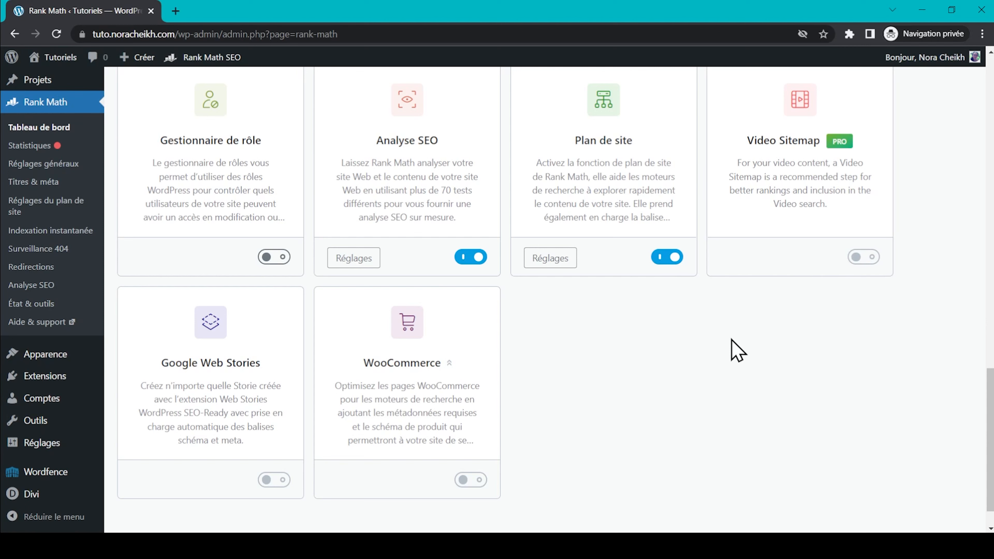
pyautogui.scroll(-1, 732, 341)
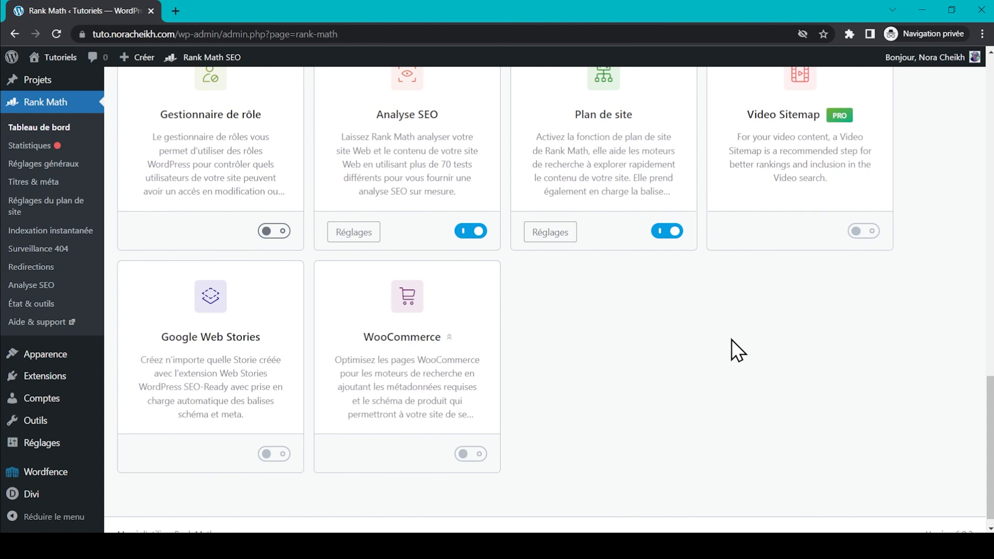
pyautogui.scroll(-1, 732, 340)
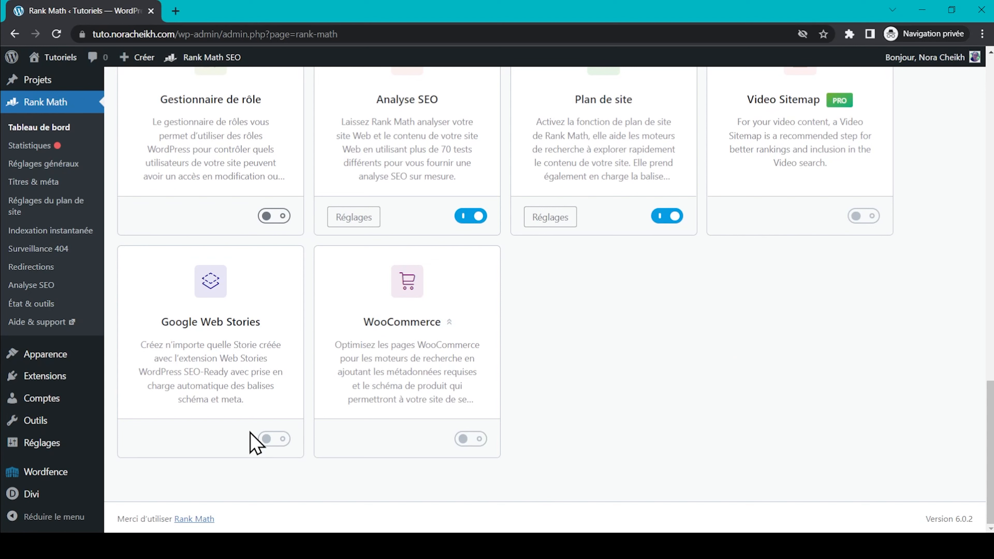
pyautogui.moveTo(282, 440)
pyautogui.moveTo(478, 446)
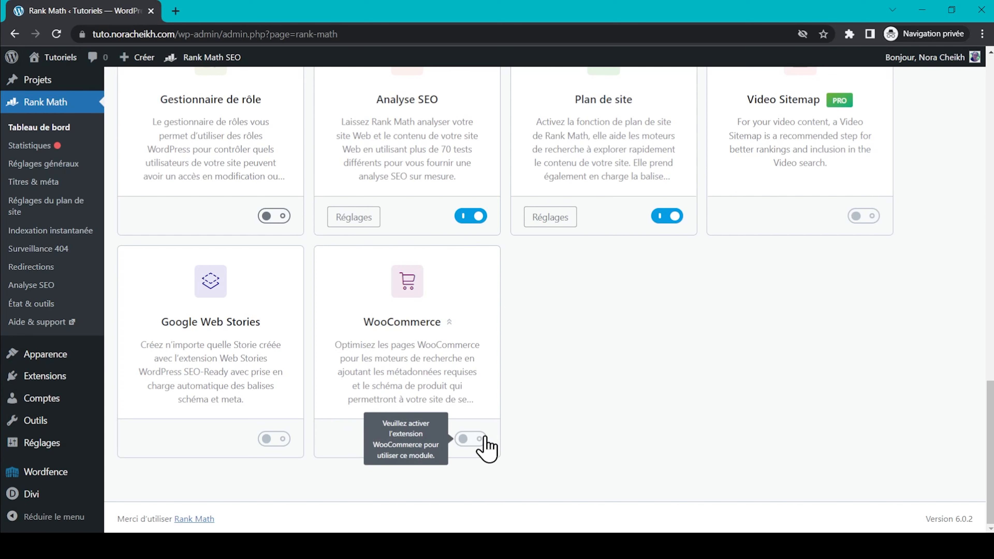
pyautogui.scroll(5, 486, 449)
pyautogui.click(36, 270)
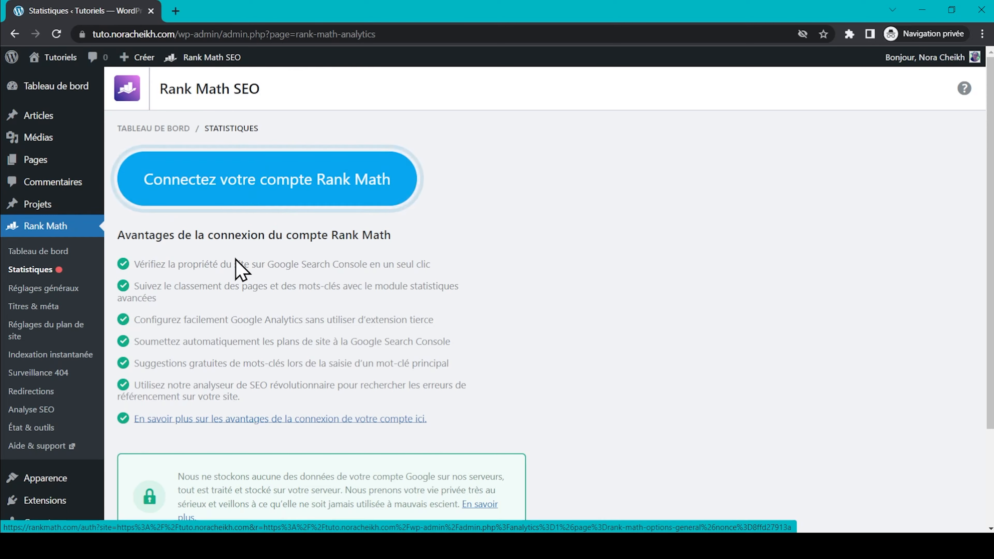
# Open Rank Math's Réglages généraux and examine the Liens options, from category base removal to opening links in a new window
pyautogui.scroll(-3, 235, 258)
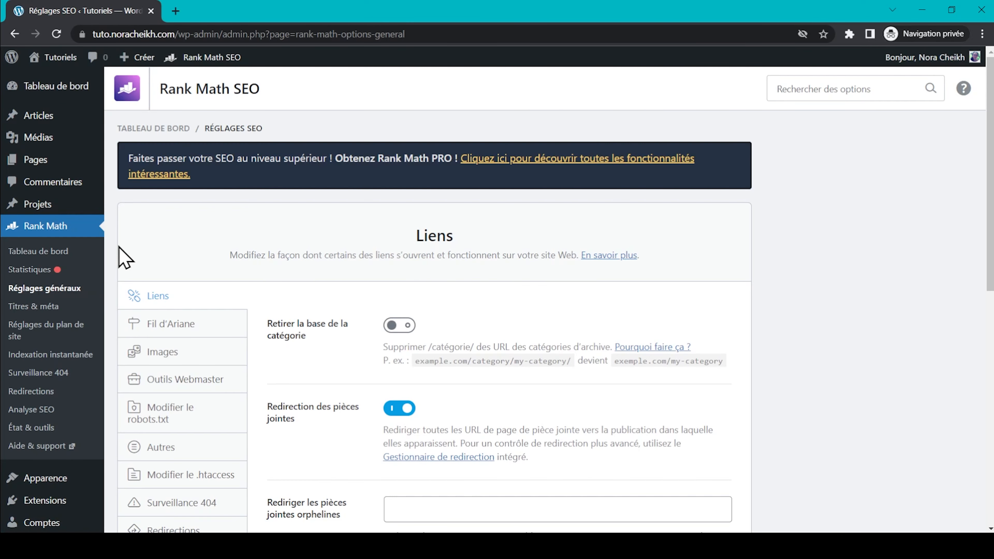
pyautogui.scroll(-3, 783, 303)
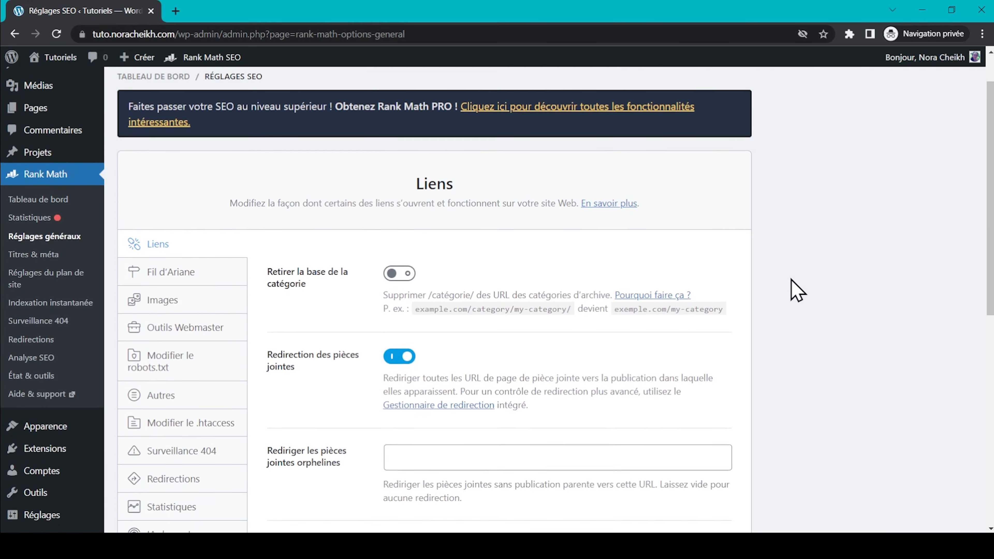
pyautogui.scroll(-1, 783, 303)
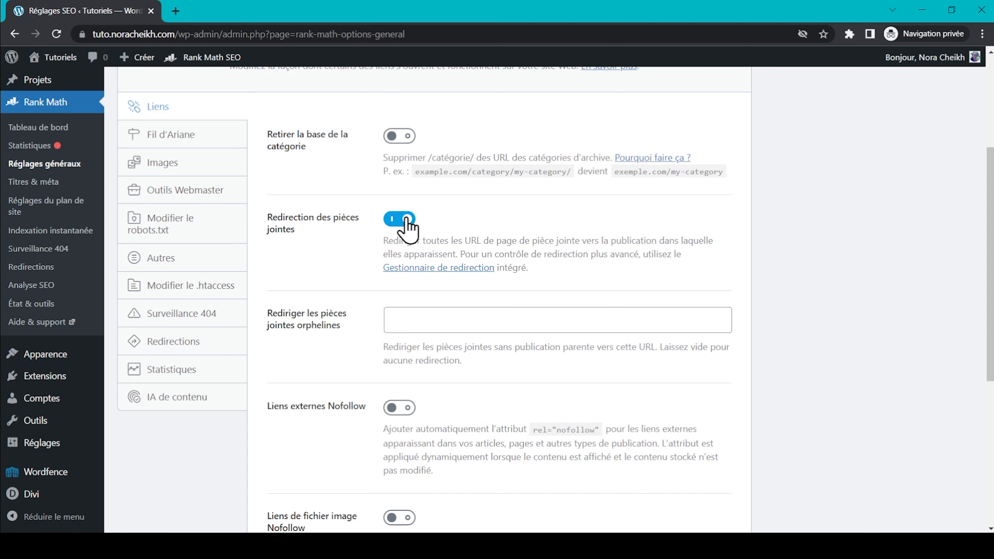
pyautogui.scroll(-3, 329, 245)
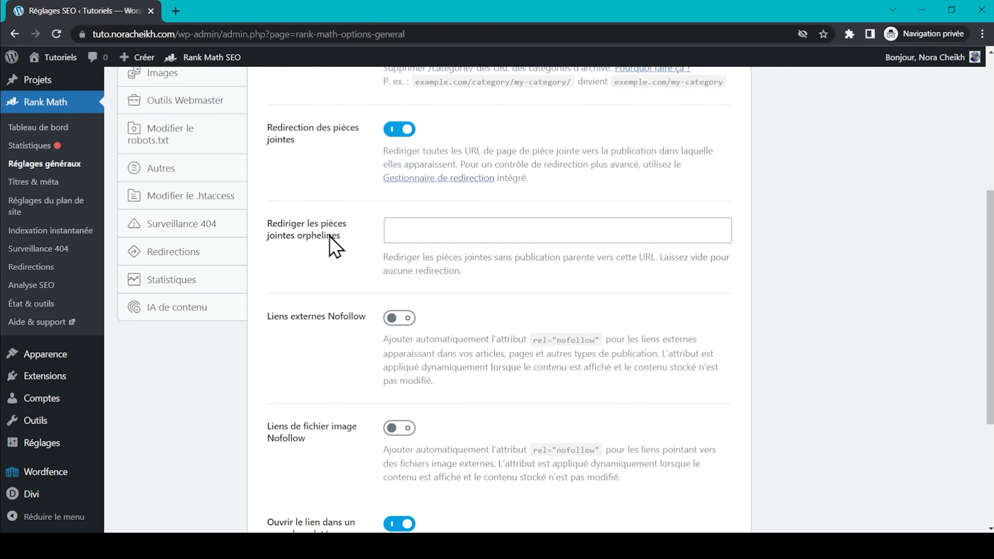
pyautogui.scroll(-1, 333, 247)
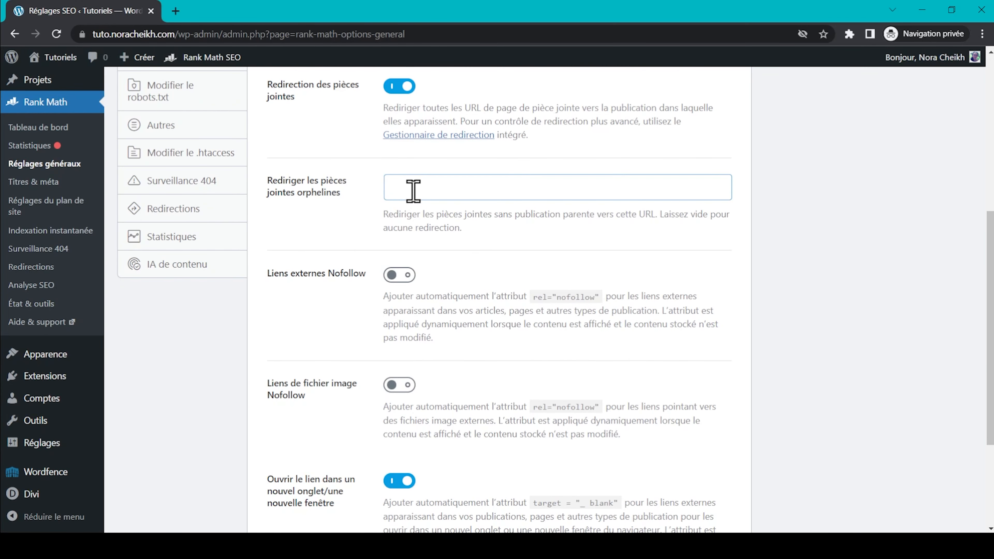
pyautogui.click(401, 187)
pyautogui.scroll(-2, 337, 218)
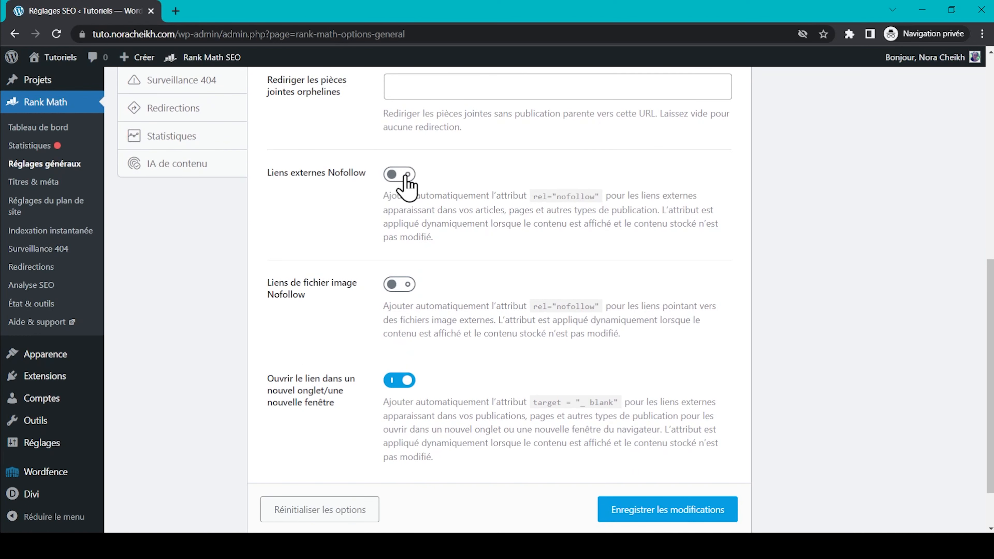
pyautogui.scroll(-1, 407, 188)
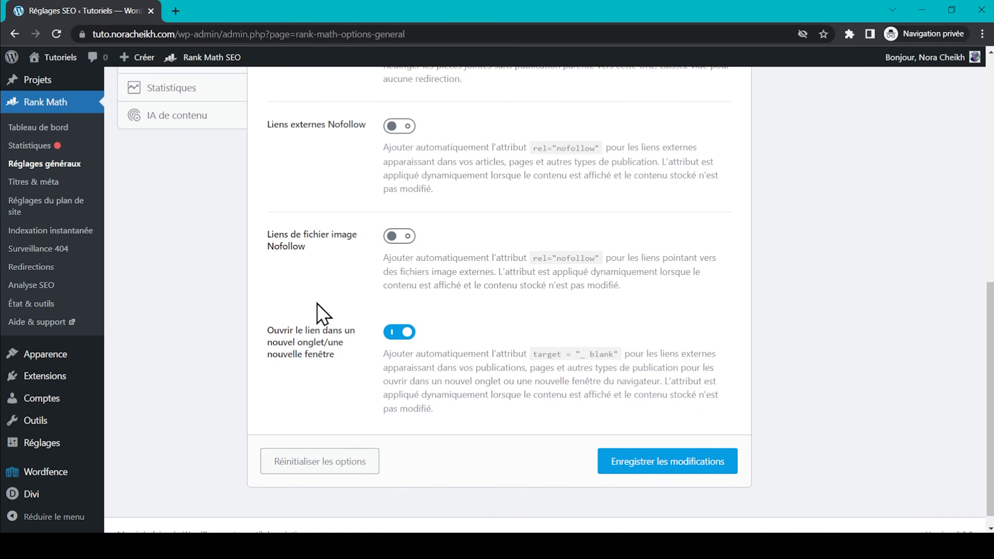
pyautogui.scroll(-1, 352, 321)
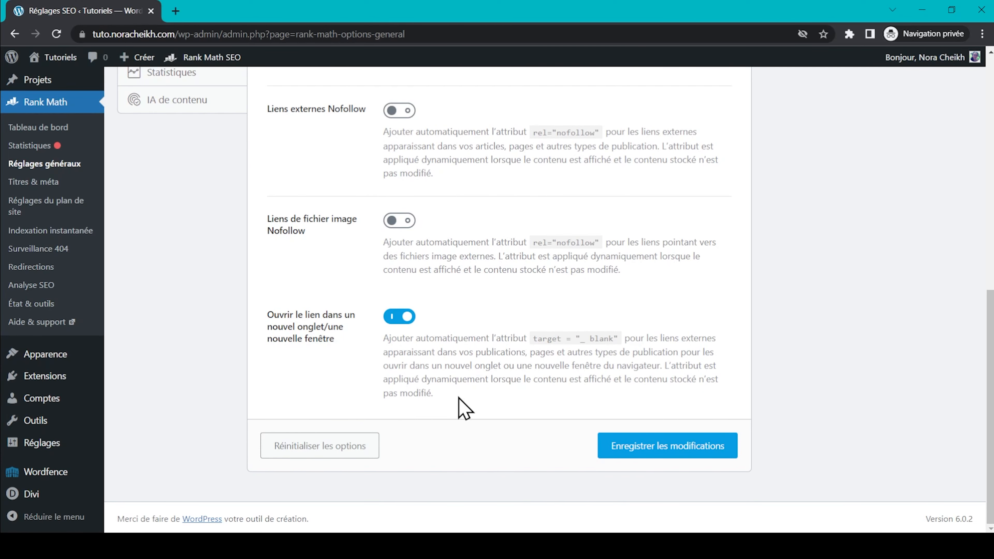
pyautogui.scroll(8, 458, 400)
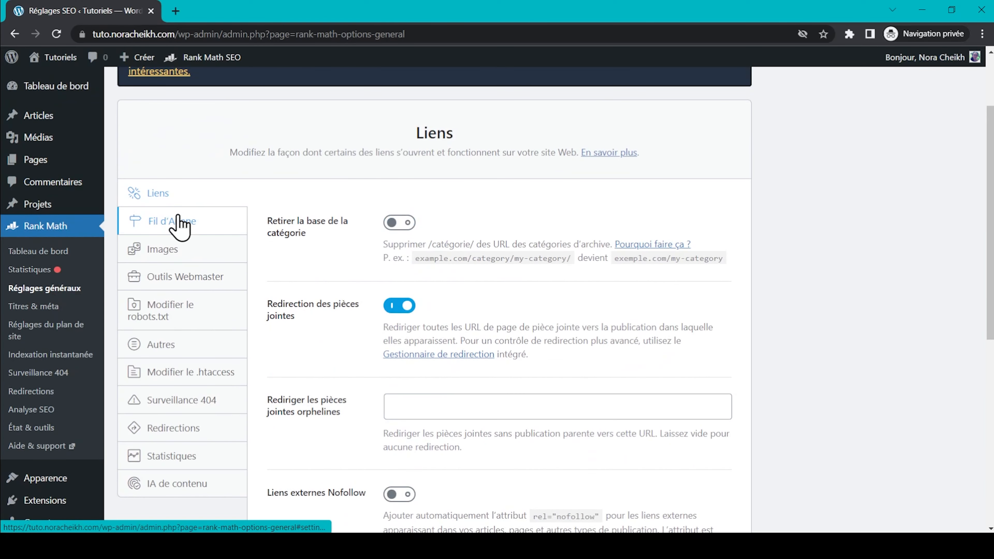
# Open the Fil d'Ariane settings and examine the separator, homepage link, prefix, label format and hiding options
pyautogui.click(178, 221)
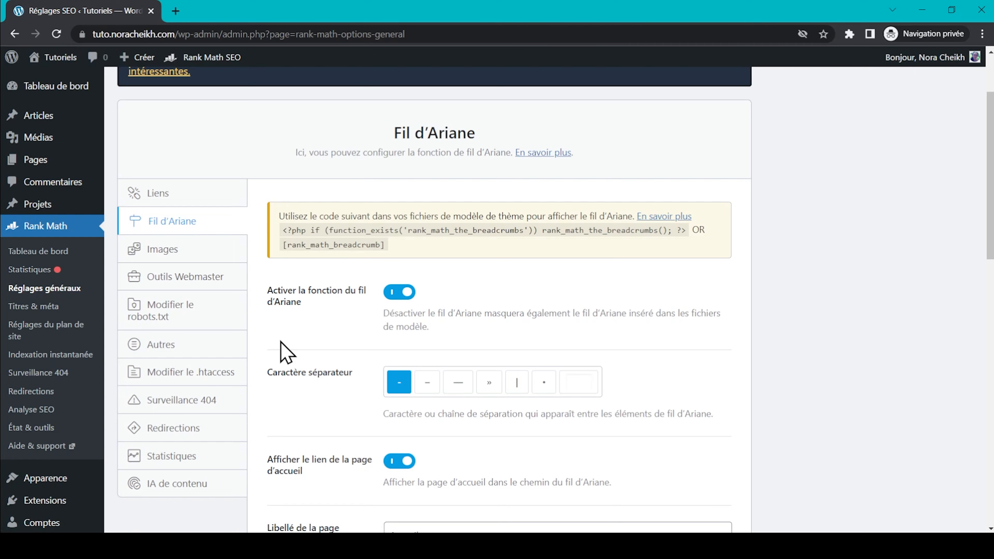
pyautogui.scroll(-5, 282, 346)
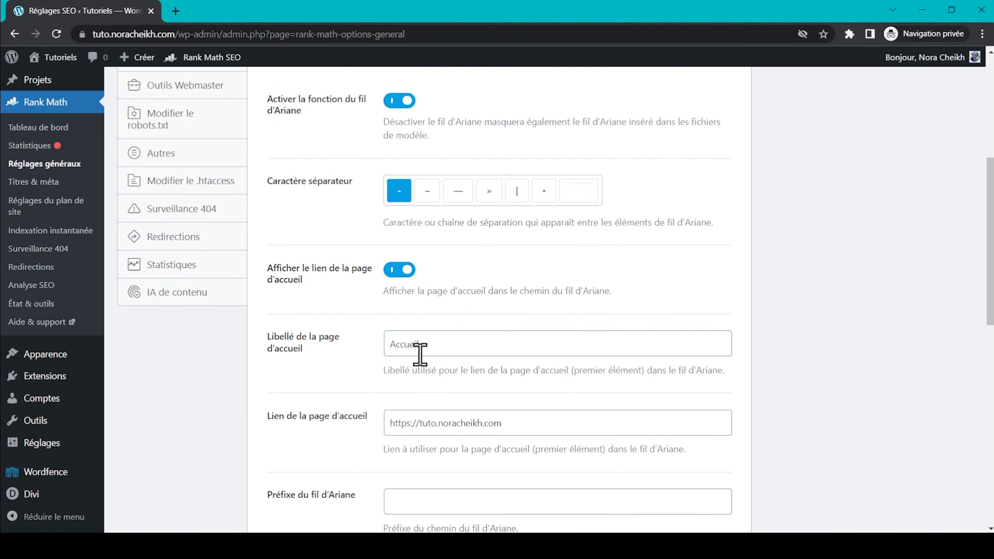
pyautogui.scroll(-2, 315, 312)
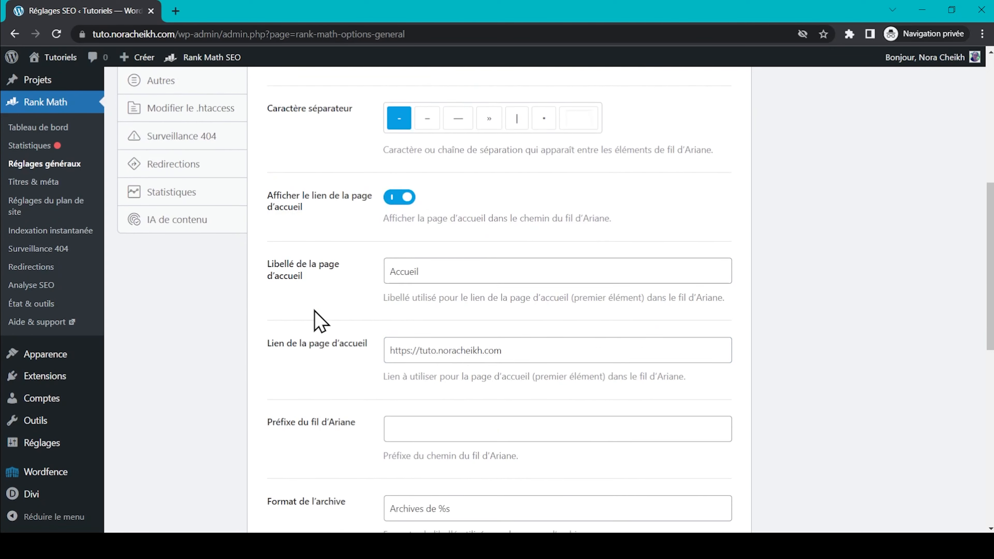
pyautogui.scroll(-2, 289, 284)
pyautogui.scroll(-1, 350, 309)
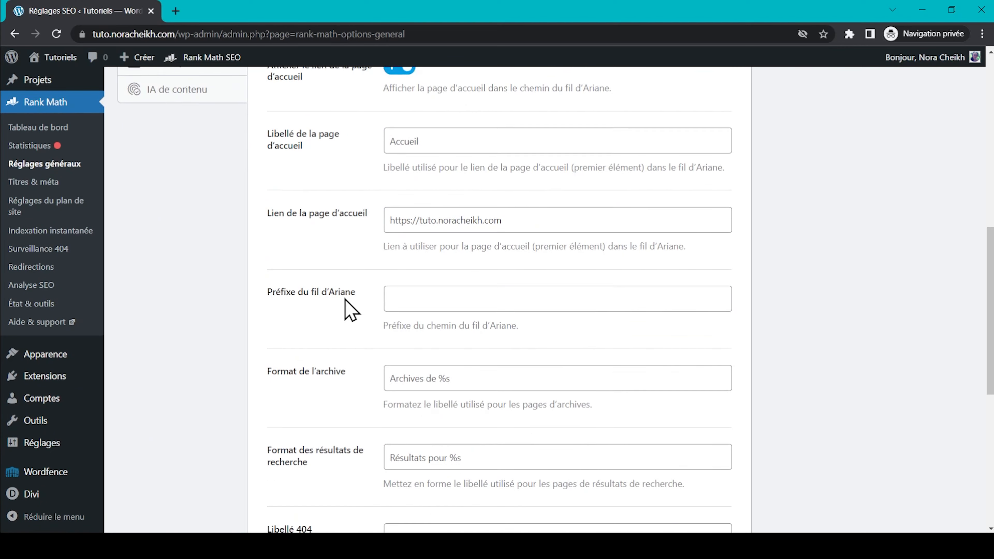
pyautogui.scroll(-3, 337, 266)
pyautogui.scroll(-1, 297, 334)
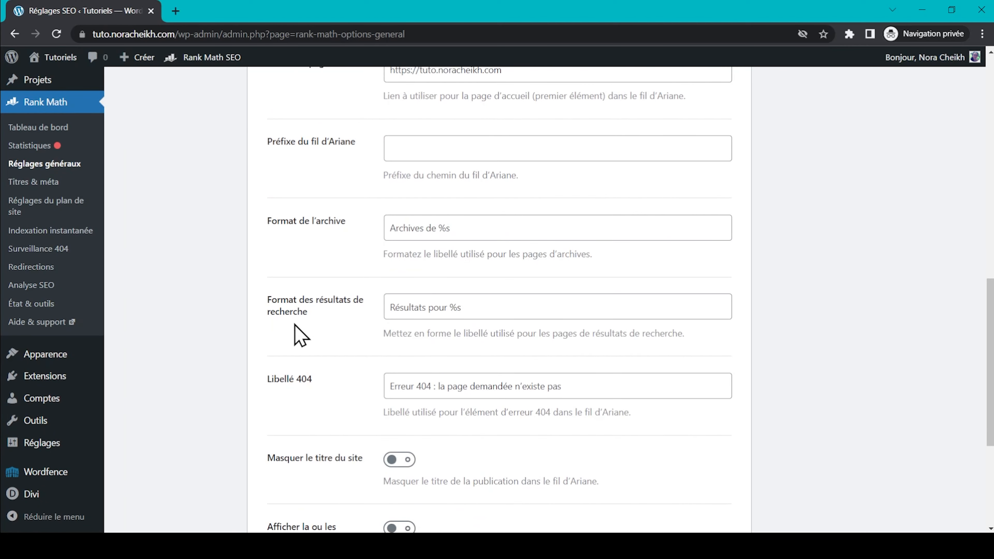
pyautogui.scroll(-5, 300, 335)
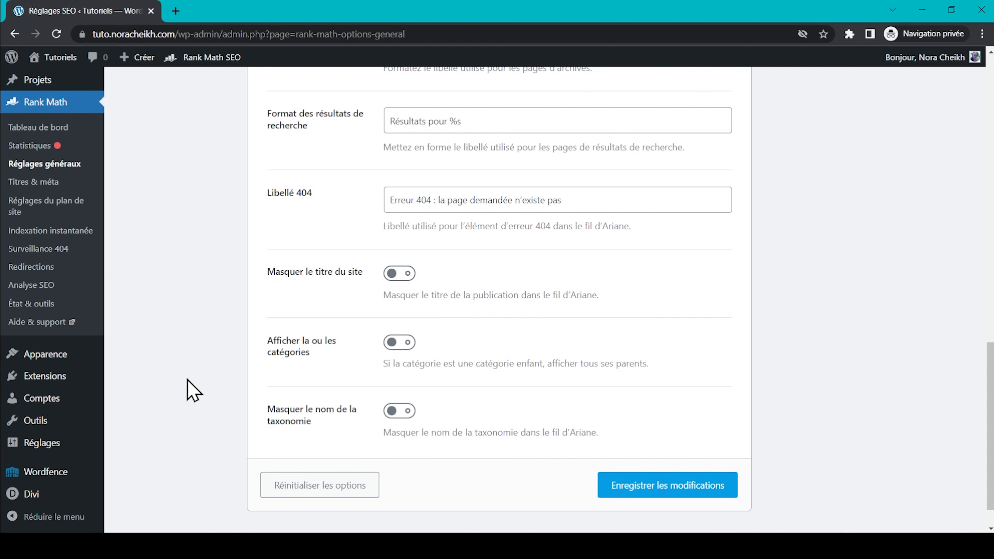
# Open the Images settings and enable the automatic addition of missing ALT attributes
pyautogui.scroll(12, 191, 390)
pyautogui.click(164, 290)
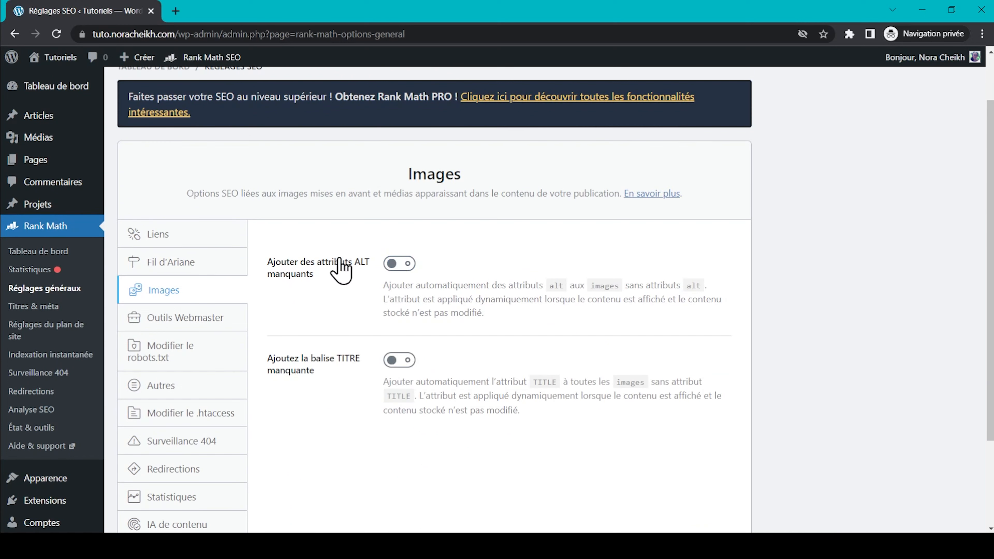
pyautogui.click(399, 263)
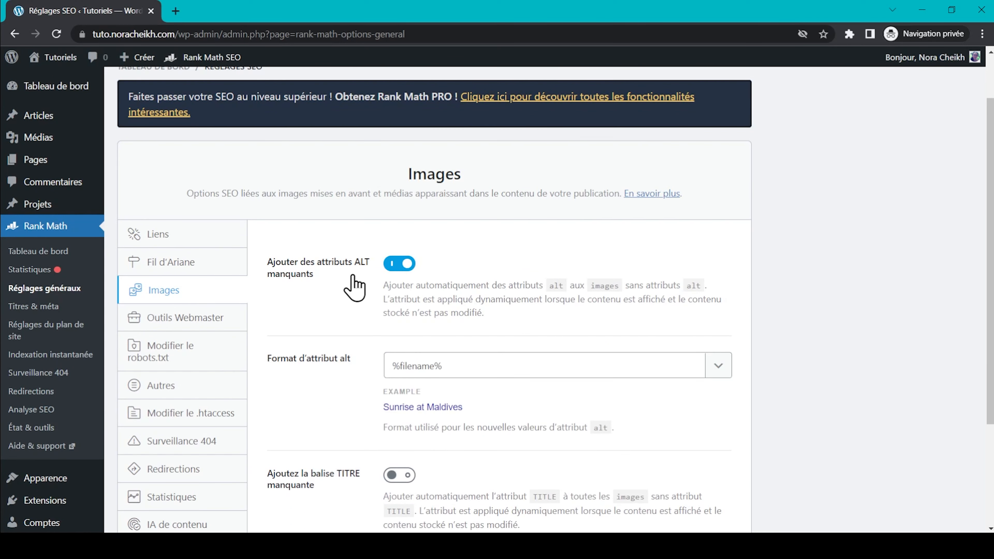
# Examine the variables available for the alt attribute format and the missing TITRE tag option
pyautogui.scroll(-2, 355, 297)
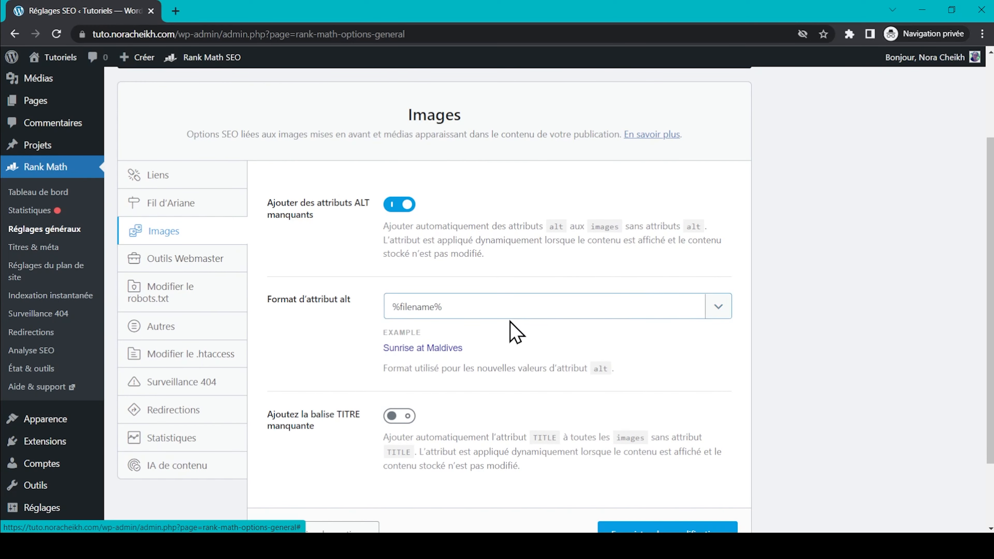
pyautogui.click(718, 309)
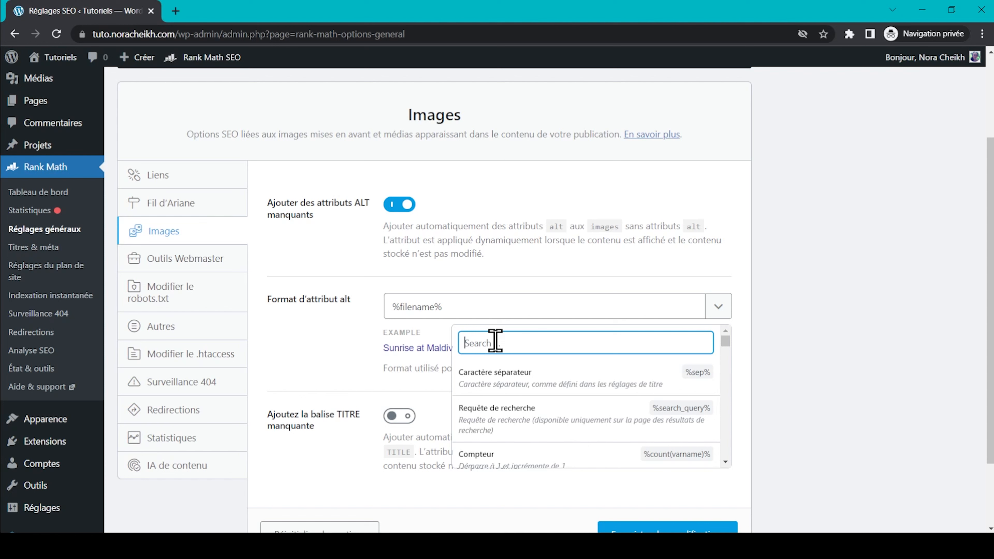
pyautogui.scroll(-5, 497, 353)
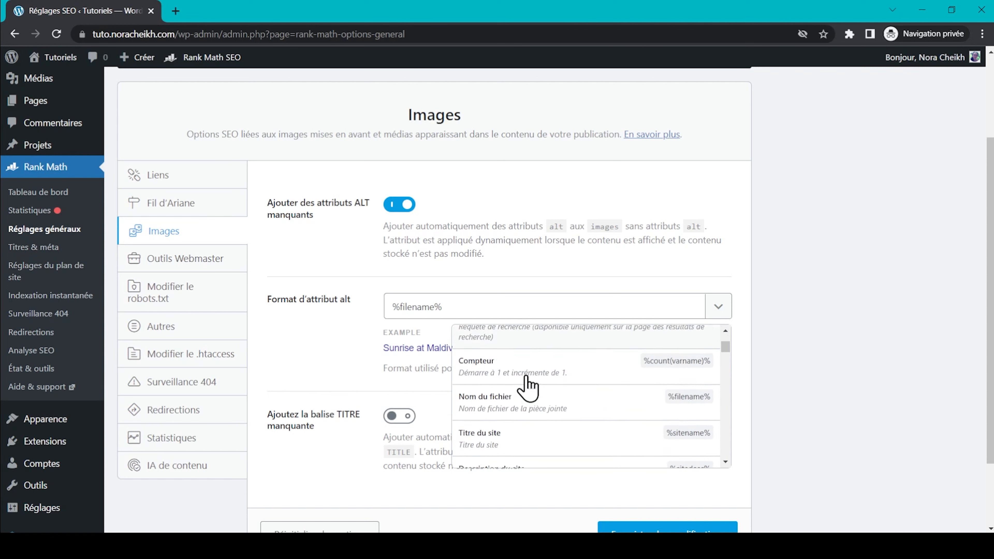
pyautogui.scroll(-4, 529, 387)
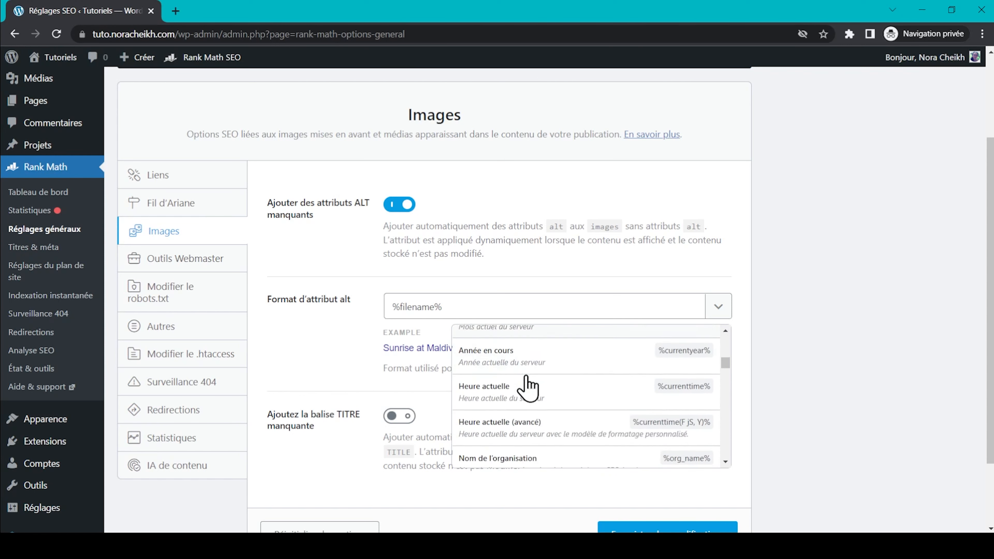
pyautogui.click(826, 351)
pyautogui.scroll(-2, 461, 395)
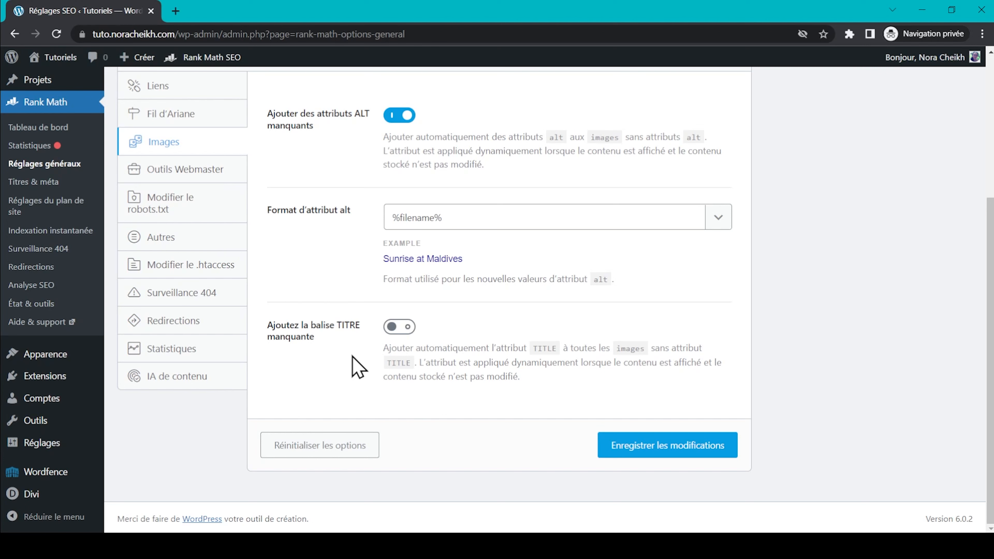
# Open the Outils Webmaster settings and examine the verification fields from Google Search Console to Norton Safe Web
pyautogui.scroll(8, 358, 368)
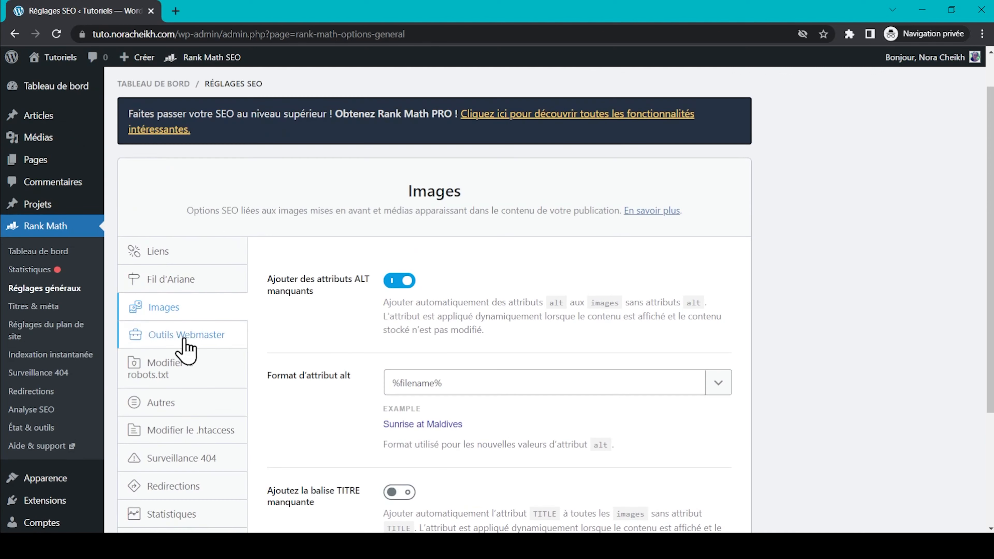
pyautogui.click(184, 348)
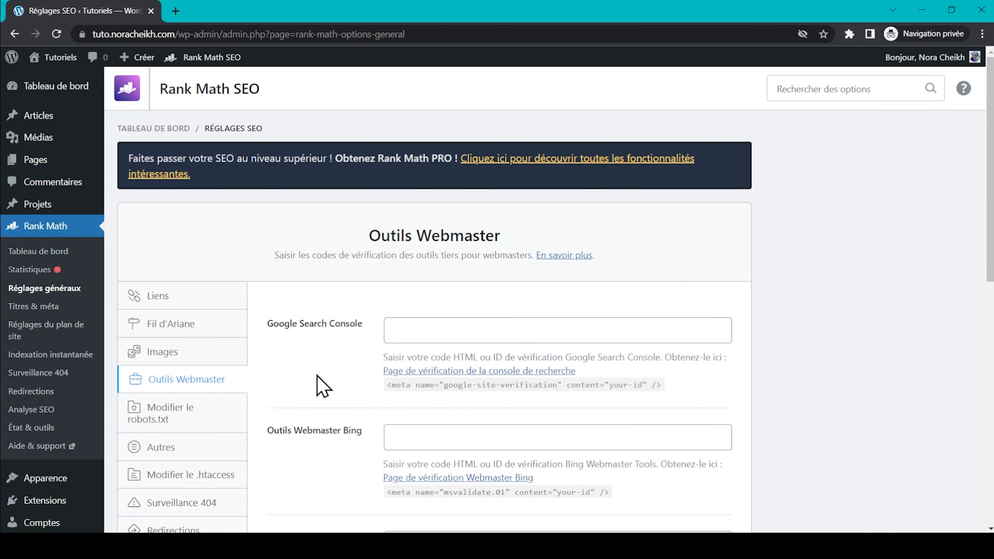
pyautogui.click(419, 326)
pyautogui.scroll(-7, 419, 329)
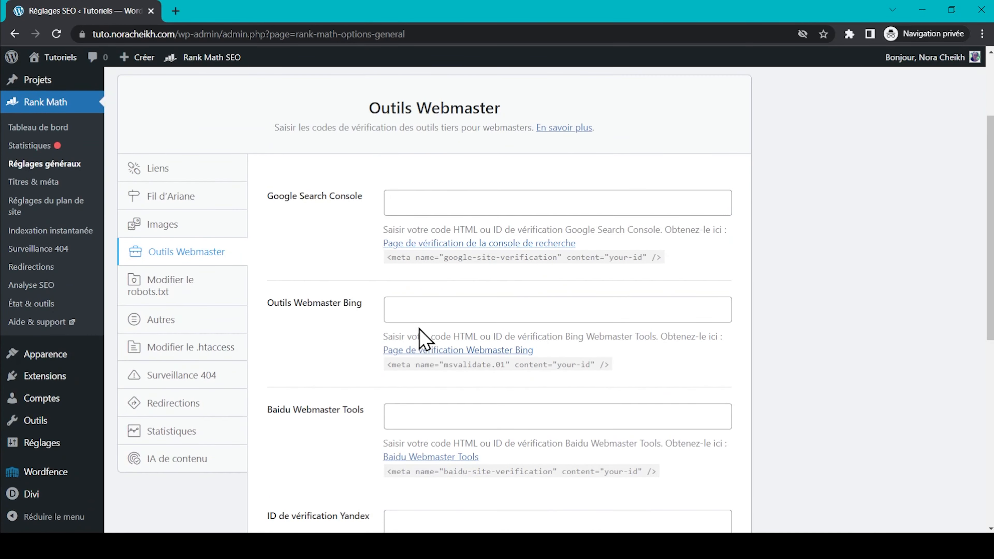
pyautogui.scroll(-4, 419, 333)
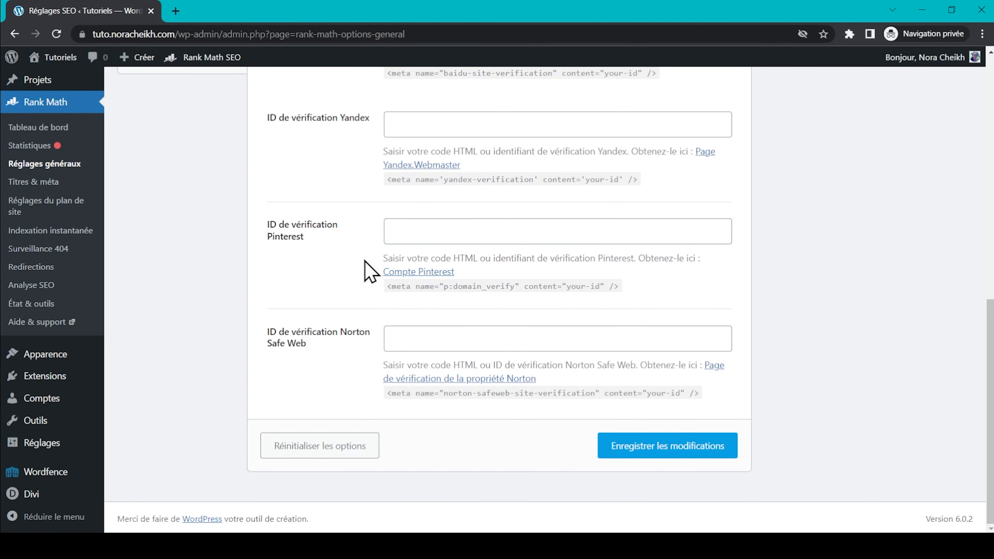
# View the robots.txt editor, then examine the Autres settings for headless CMS support, SEO score display and RSS content
pyautogui.scroll(10, 274, 313)
pyautogui.click(172, 241)
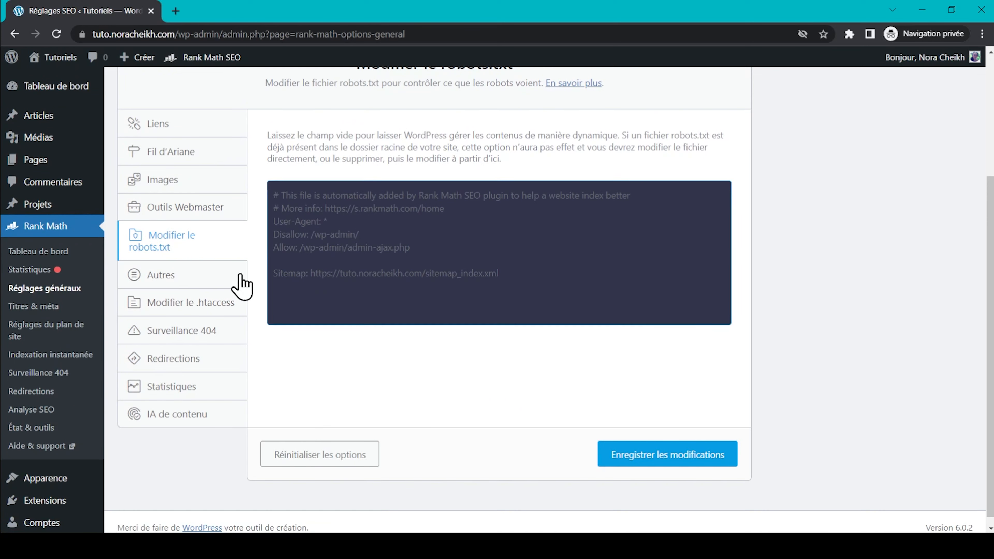
pyautogui.click(198, 275)
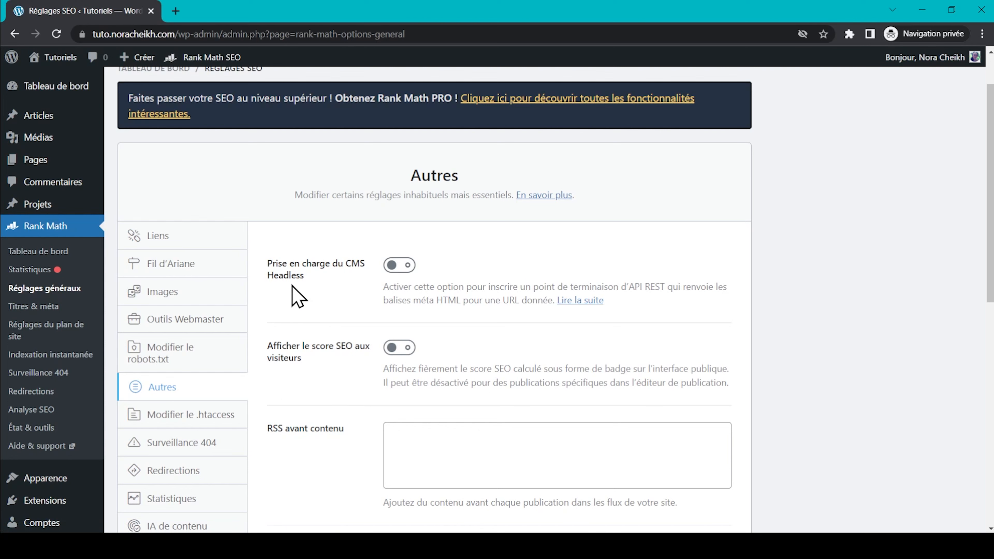
pyautogui.scroll(-2, 299, 297)
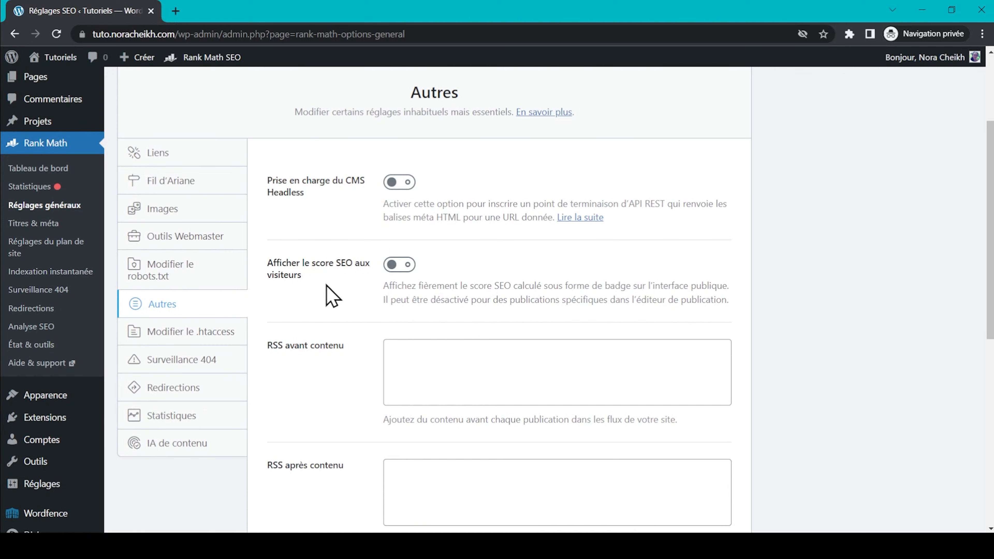
pyautogui.scroll(-4, 327, 294)
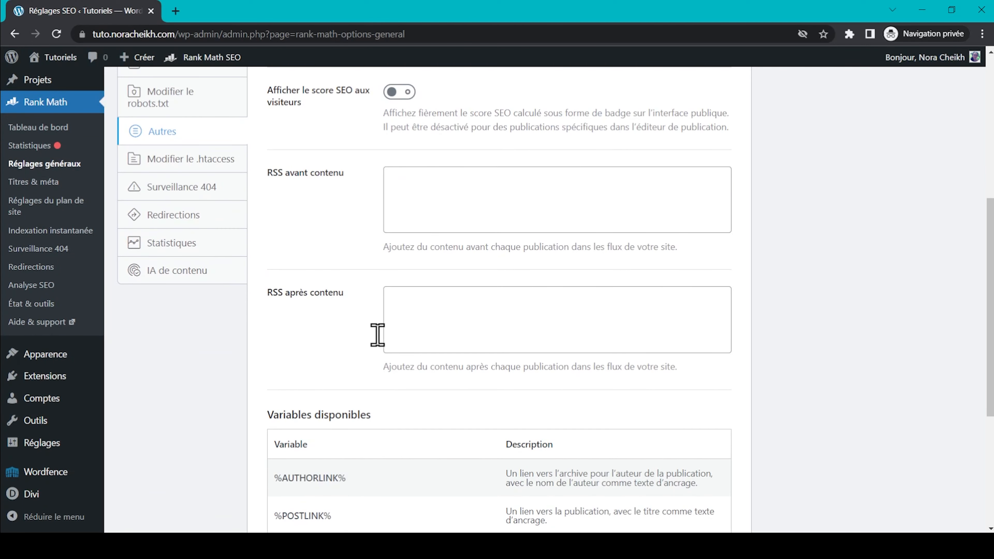
# View the .htaccess editor and examine the Surveillance 404 settings for mode, log limit, excluded paths and query parameters
pyautogui.click(203, 162)
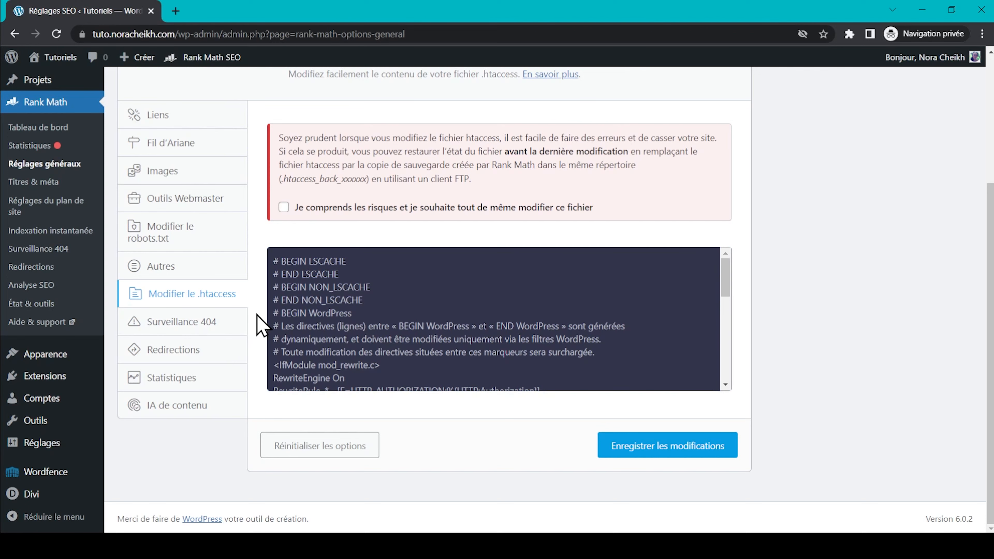
pyautogui.click(184, 322)
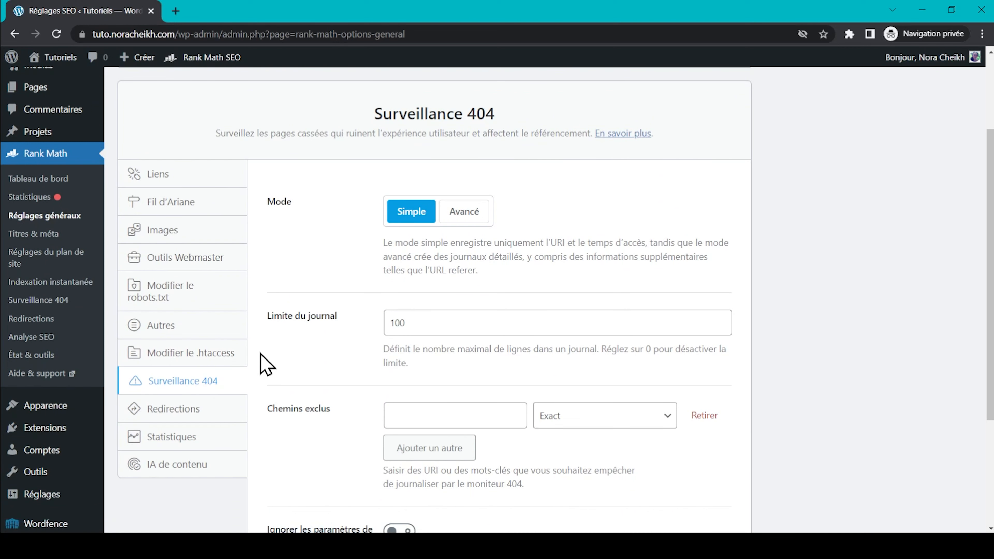
pyautogui.scroll(-5, 261, 359)
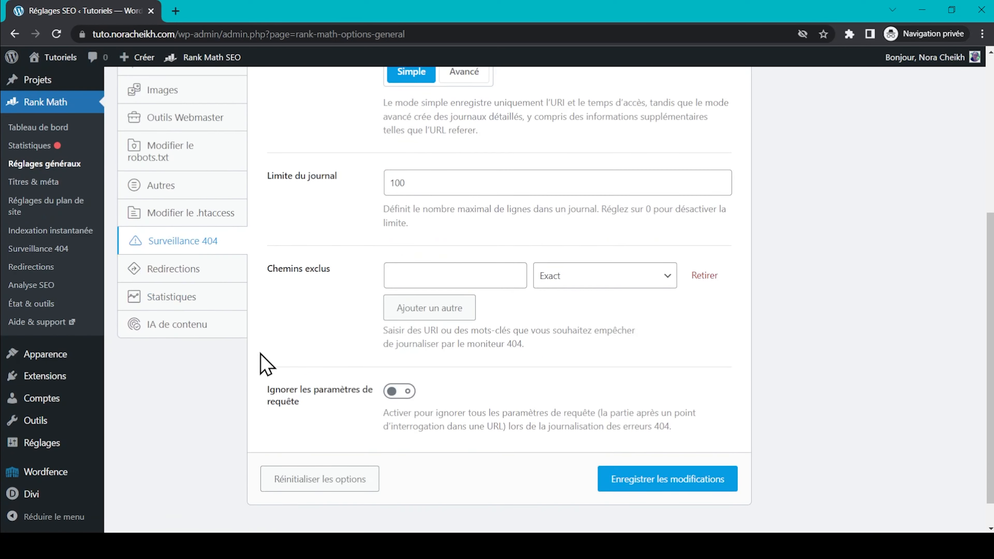
# Open the Redirections settings and examine the debug, fallback behaviour, redirection type and automatic redirection options
pyautogui.click(206, 237)
pyautogui.scroll(5, 285, 296)
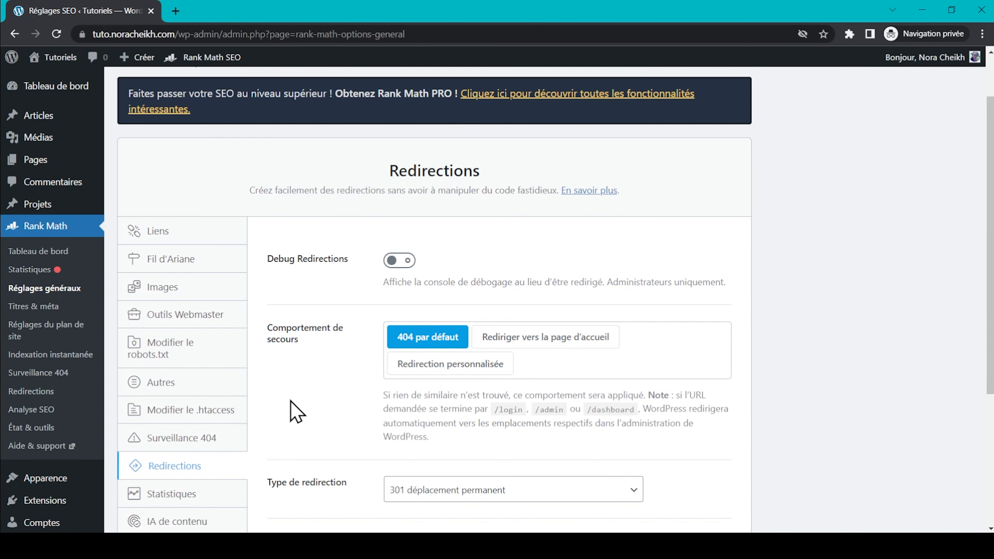
pyautogui.scroll(-3, 290, 411)
pyautogui.scroll(-1, 352, 411)
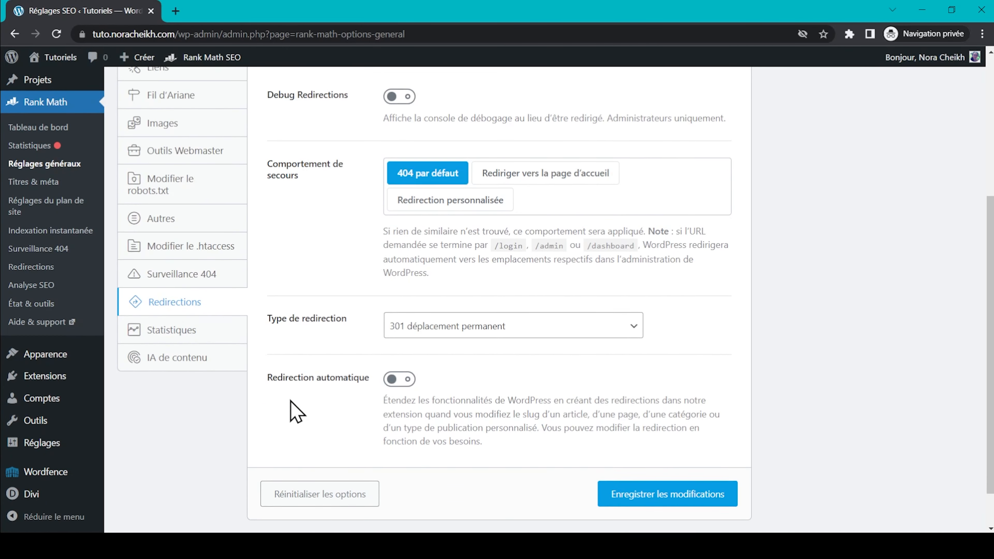
# View the Statistiques settings and the IA de contenu options for default country and post types
pyautogui.click(216, 324)
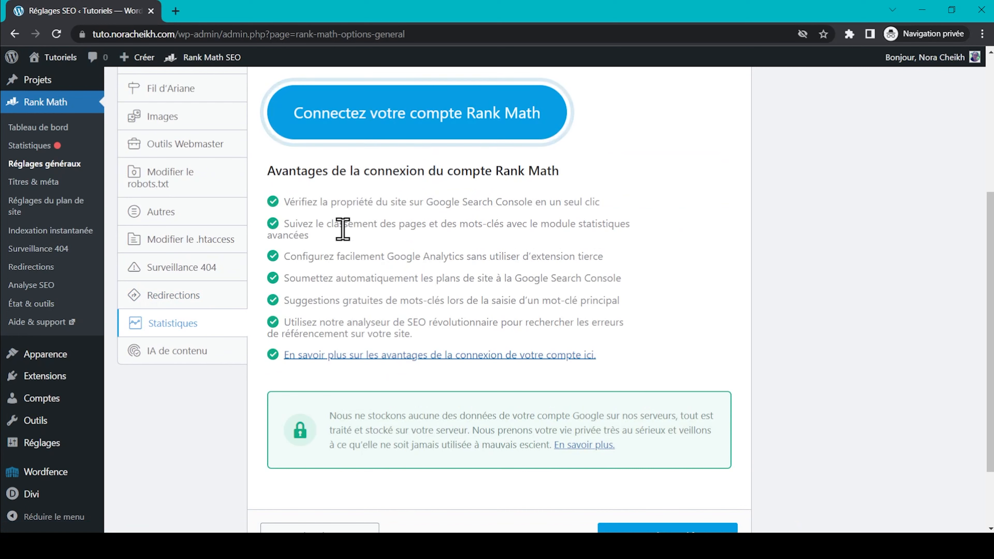
pyautogui.click(178, 352)
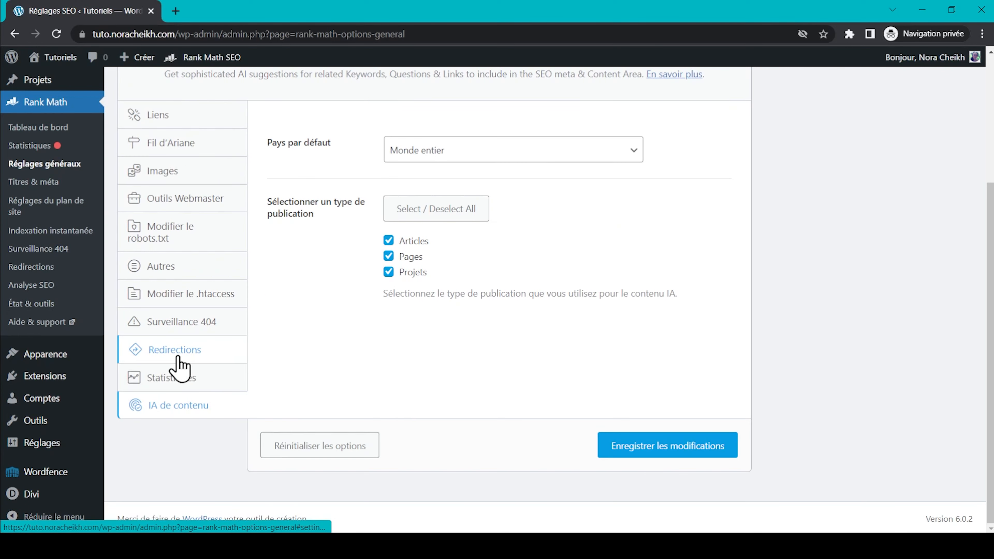
pyautogui.scroll(1, 300, 376)
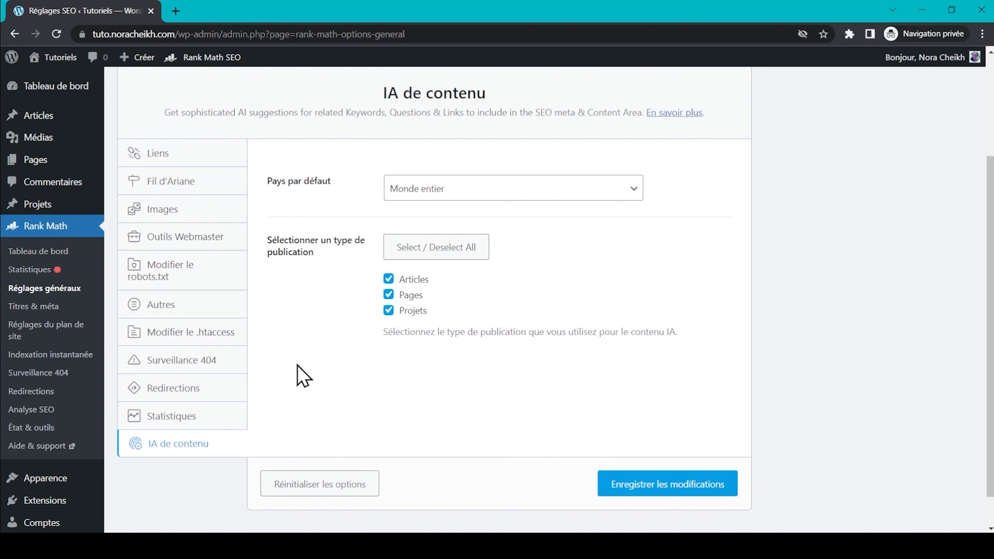
# Open Titres & méta and examine the Métadonnée globale options, from robots metadata and separator character to the Twitter card type
pyautogui.click(39, 308)
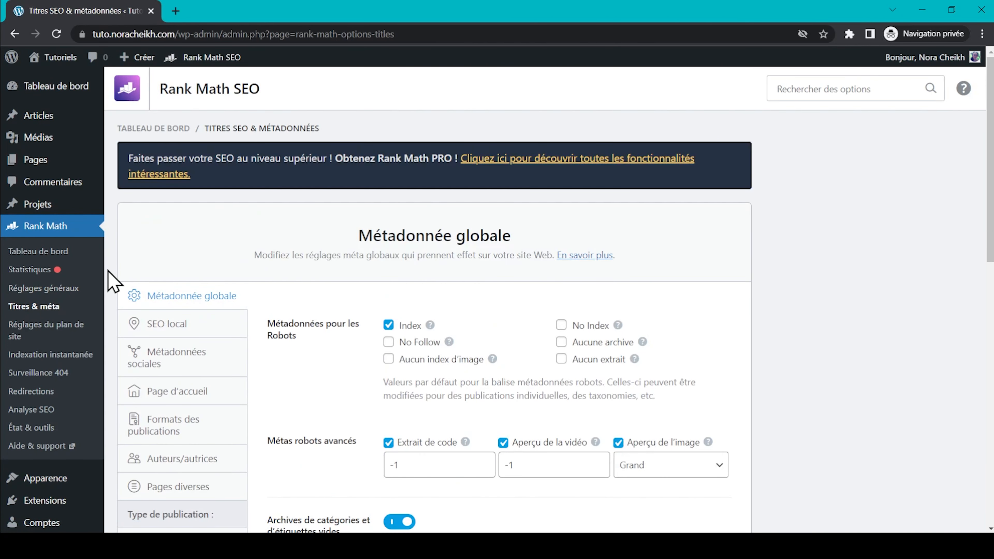
pyautogui.scroll(-2, 113, 282)
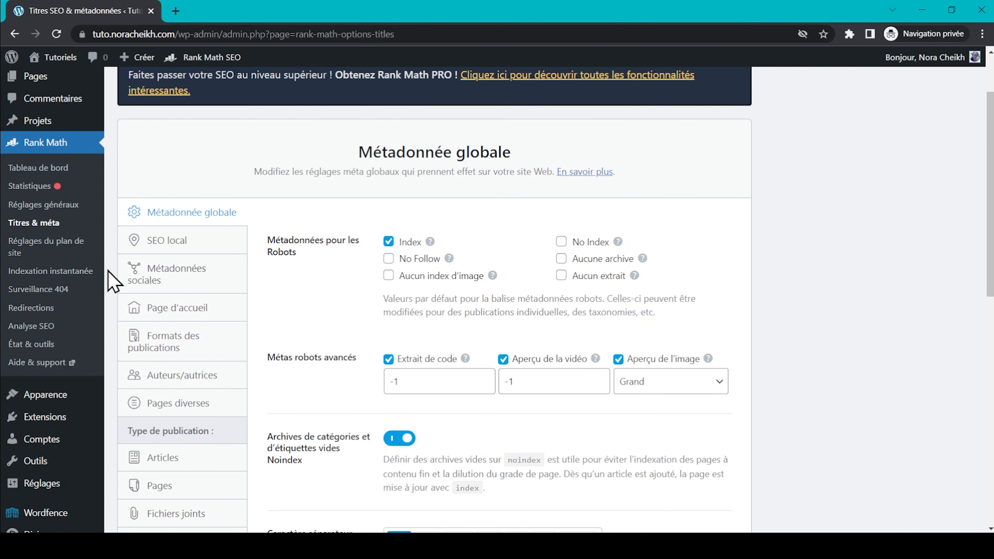
pyautogui.scroll(-1, 114, 281)
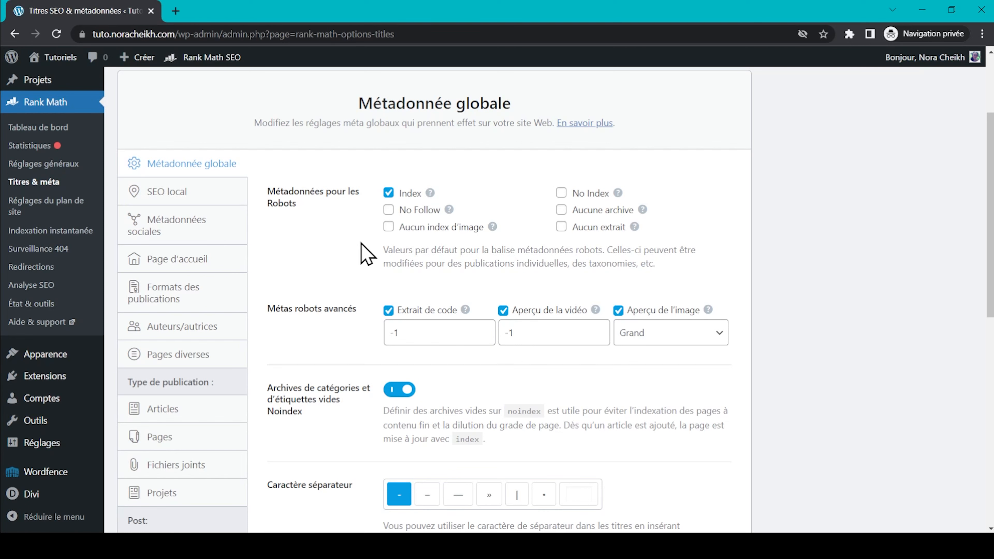
pyautogui.scroll(-3, 361, 244)
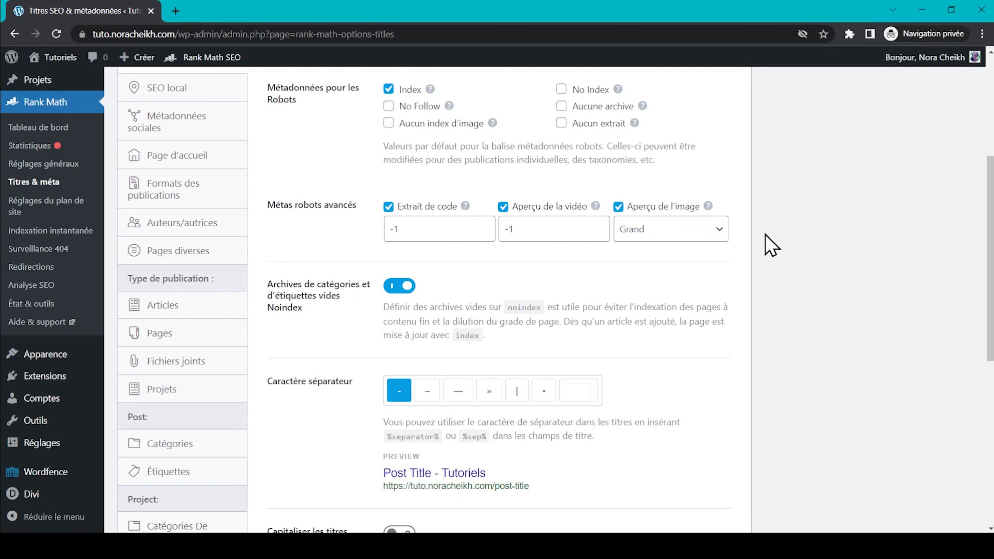
pyautogui.scroll(-3, 781, 229)
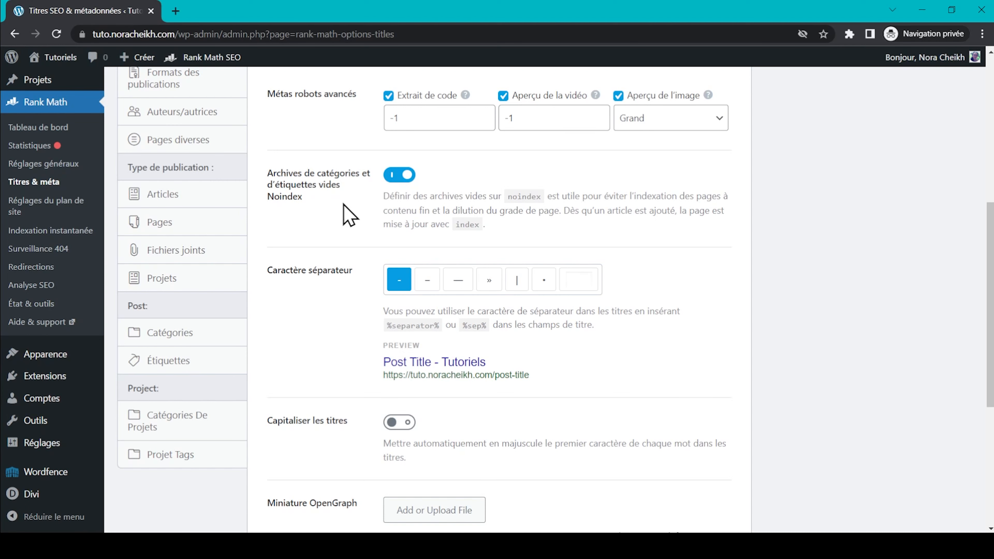
pyautogui.scroll(-3, 350, 215)
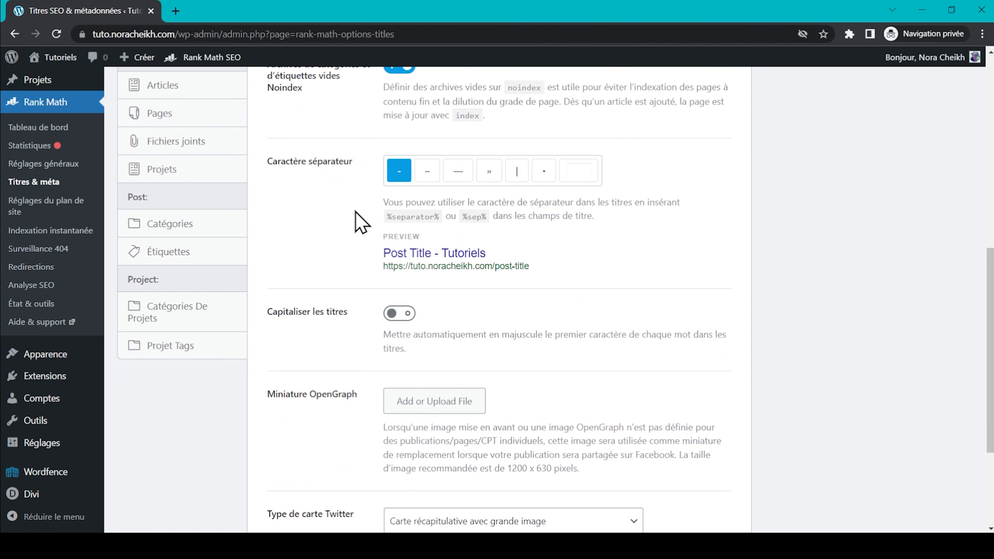
pyautogui.scroll(-4, 360, 221)
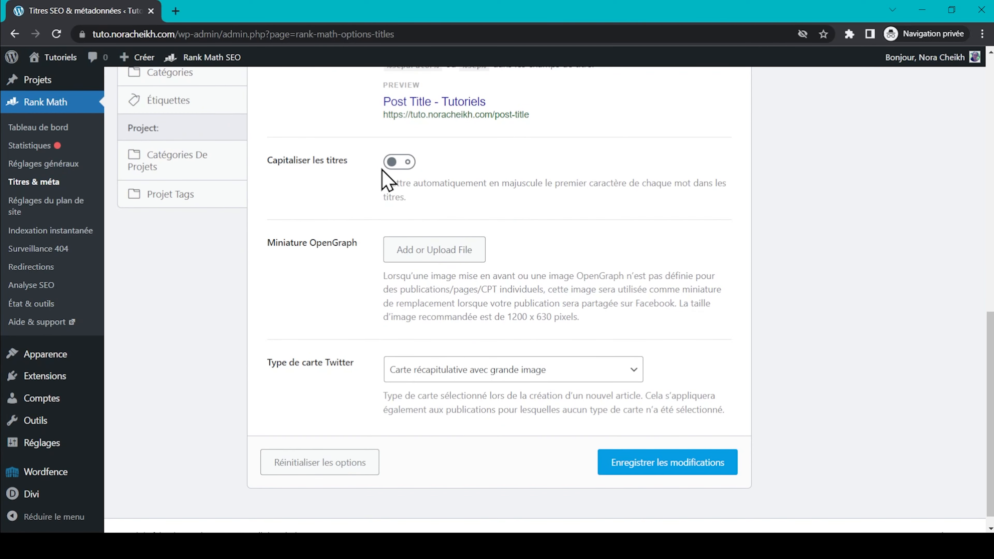
pyautogui.scroll(-1, 318, 231)
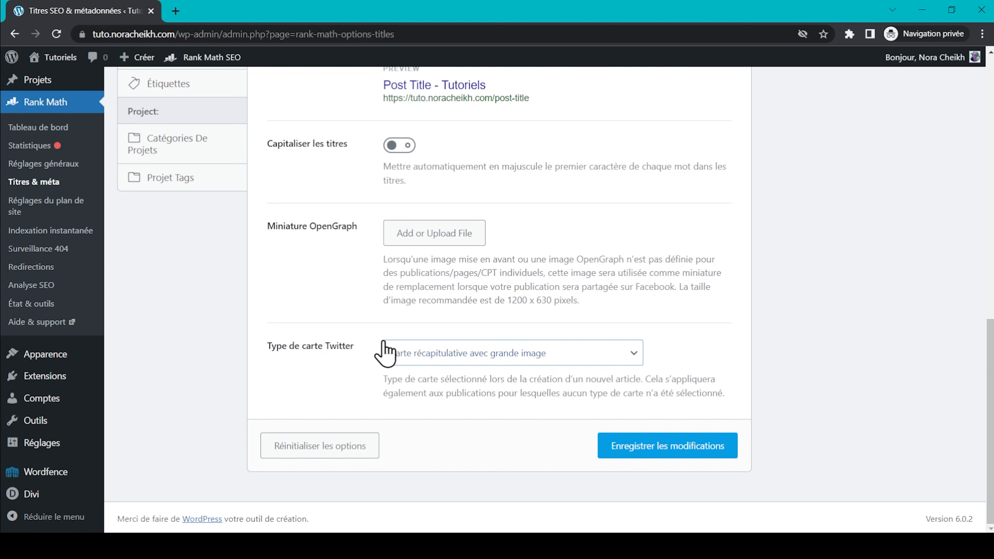
pyautogui.click(429, 354)
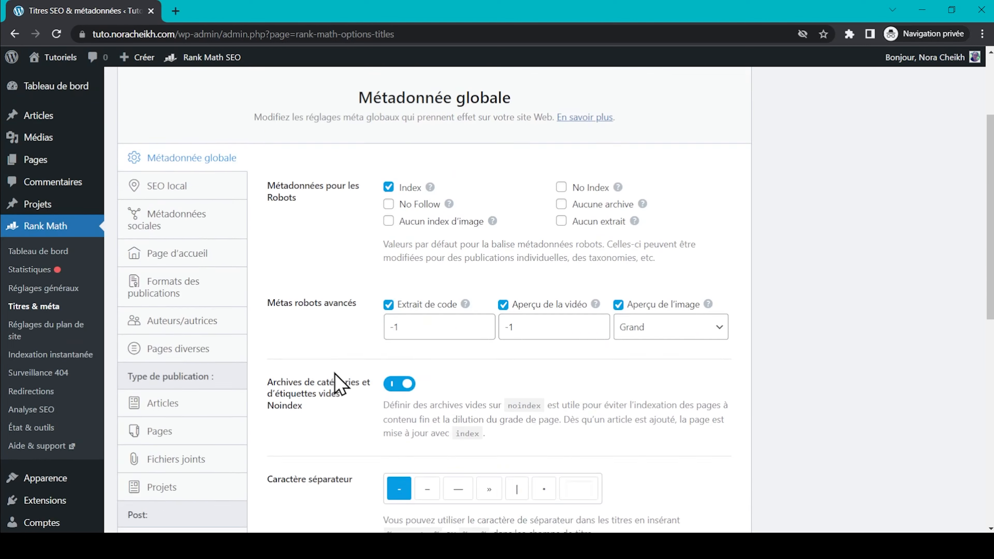
# Open the SEO local settings and examine the person or organisation choice, name, logo and URL fields
pyautogui.scroll(2, 273, 313)
pyautogui.click(198, 244)
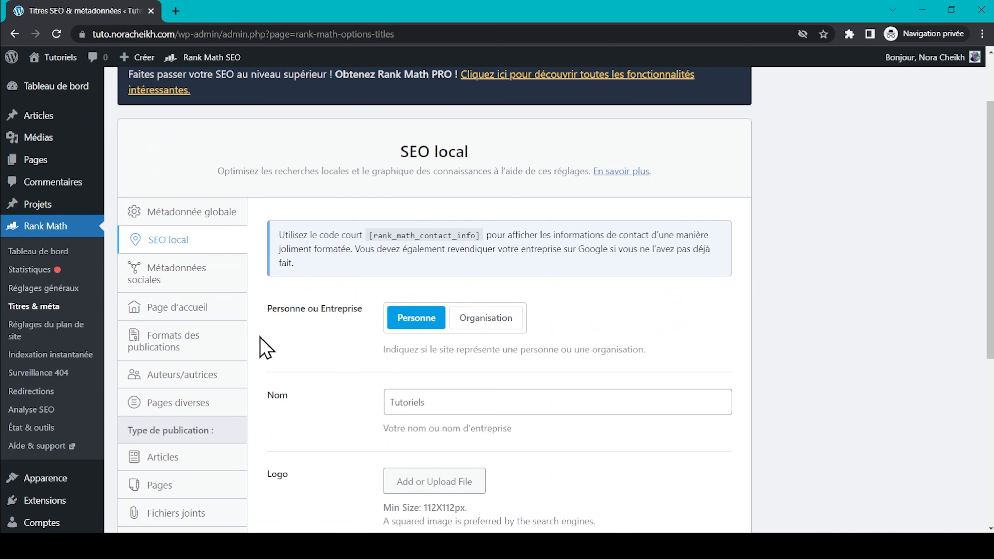
pyautogui.scroll(-1, 266, 349)
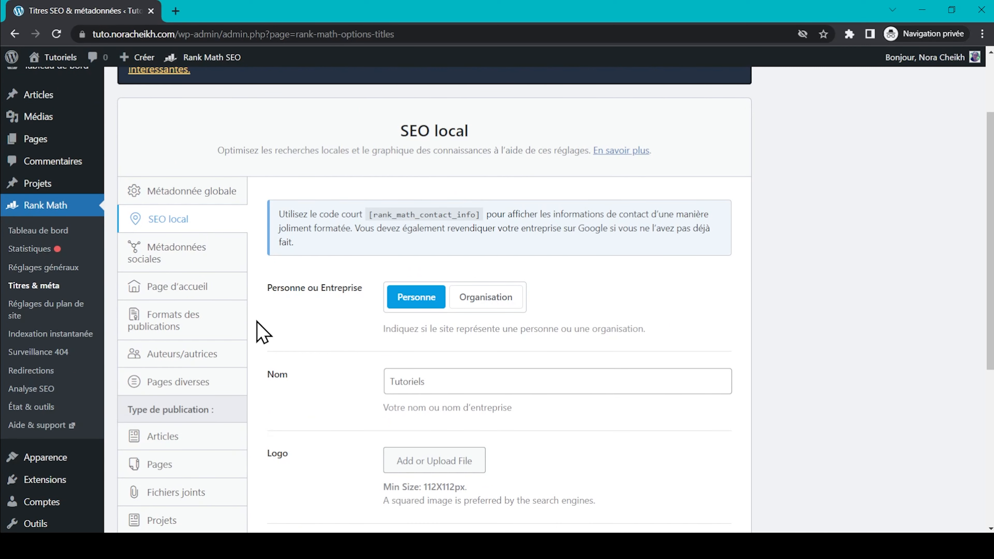
pyautogui.scroll(-3, 261, 333)
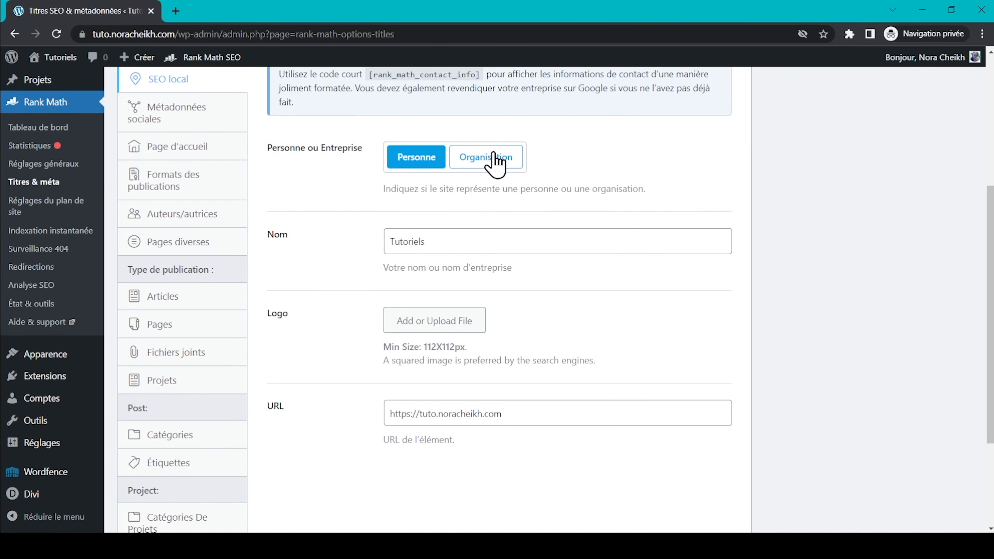
# Review the remaining SEO local fields, and examine the Facebook and Twitter fields in the Métadonnées sociales settings
pyautogui.scroll(-3, 457, 240)
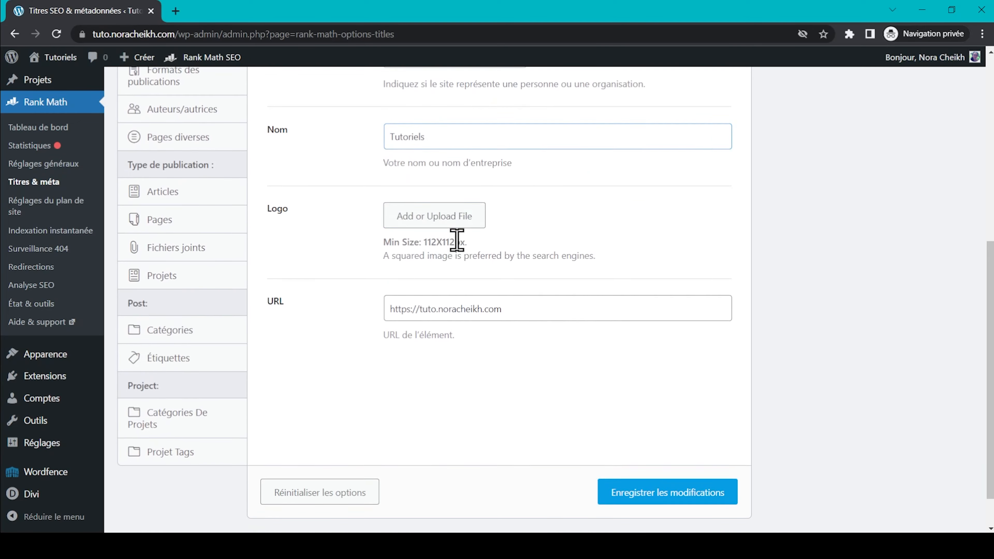
pyautogui.scroll(-1, 452, 361)
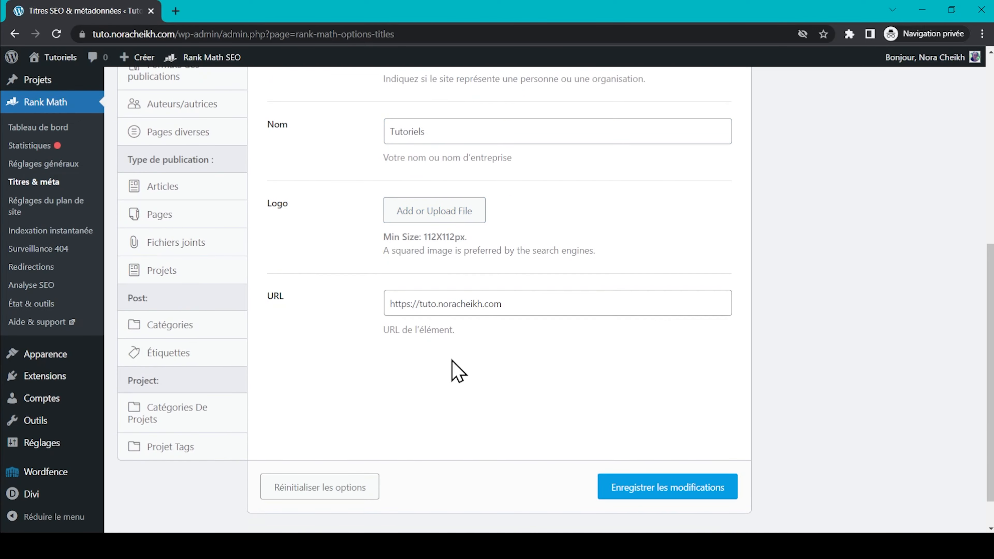
pyautogui.scroll(5, 318, 339)
pyautogui.click(184, 213)
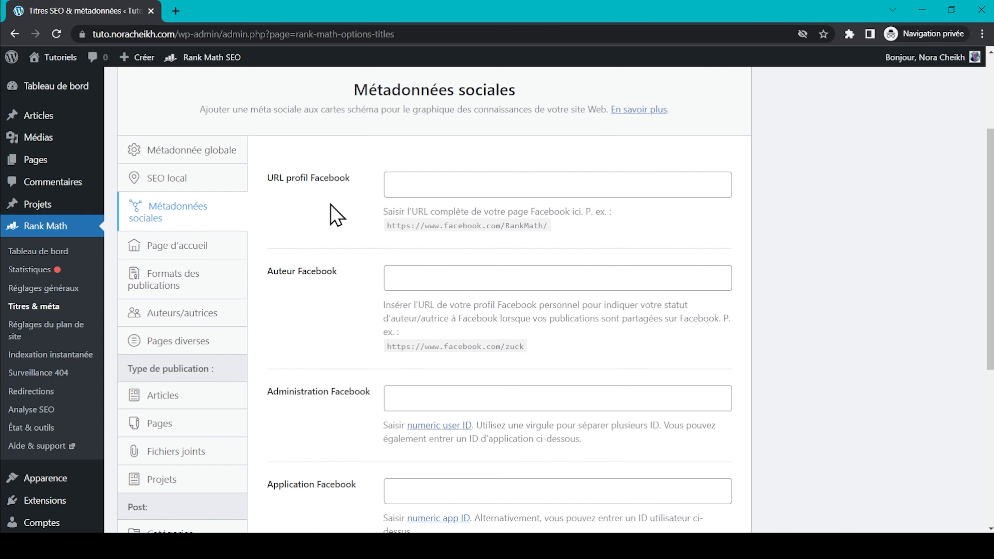
pyautogui.click(402, 184)
pyautogui.scroll(-7, 344, 216)
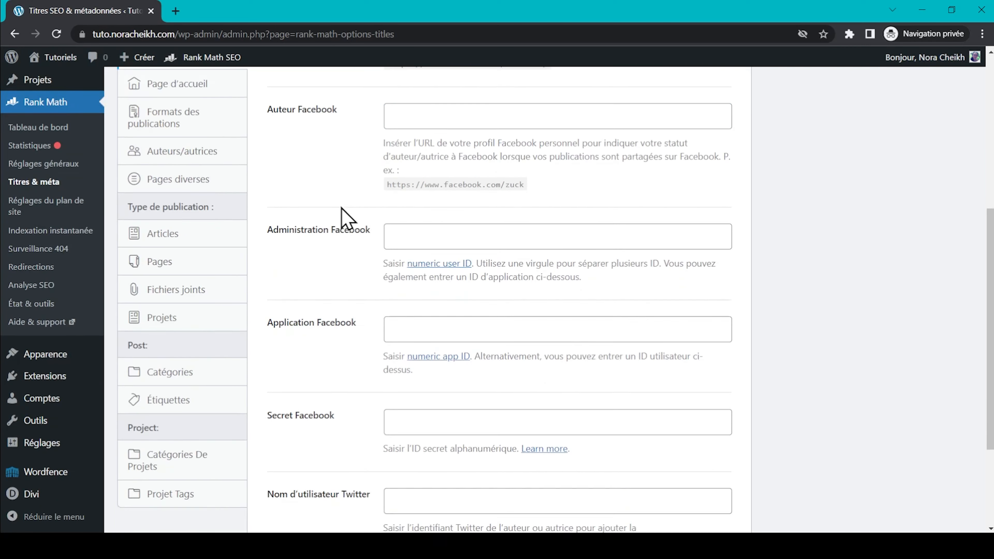
# View the Page d'accueil settings and examine the Formats des publications options for archive title, description variables, robots metadata and Slack sharing
pyautogui.scroll(10, 349, 372)
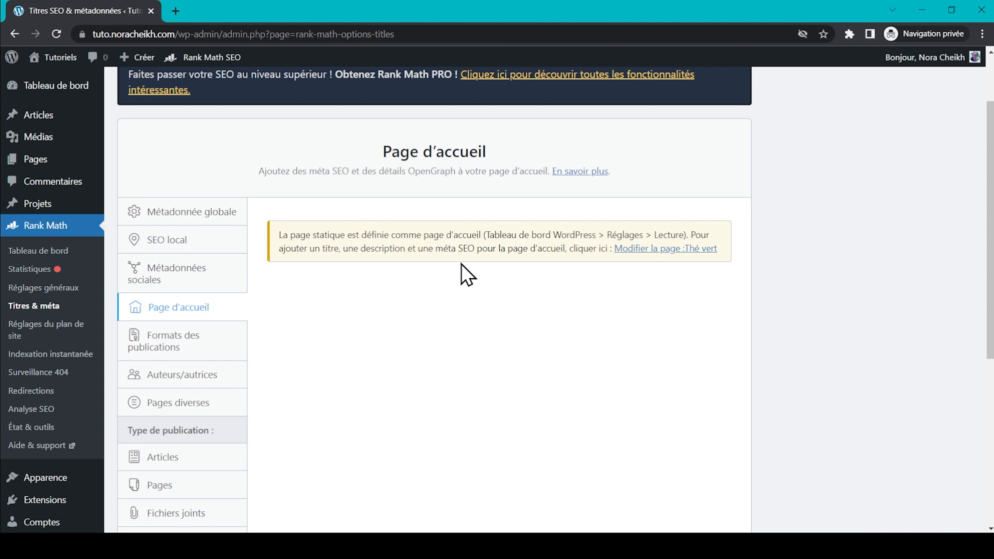
pyautogui.moveTo(47, 163)
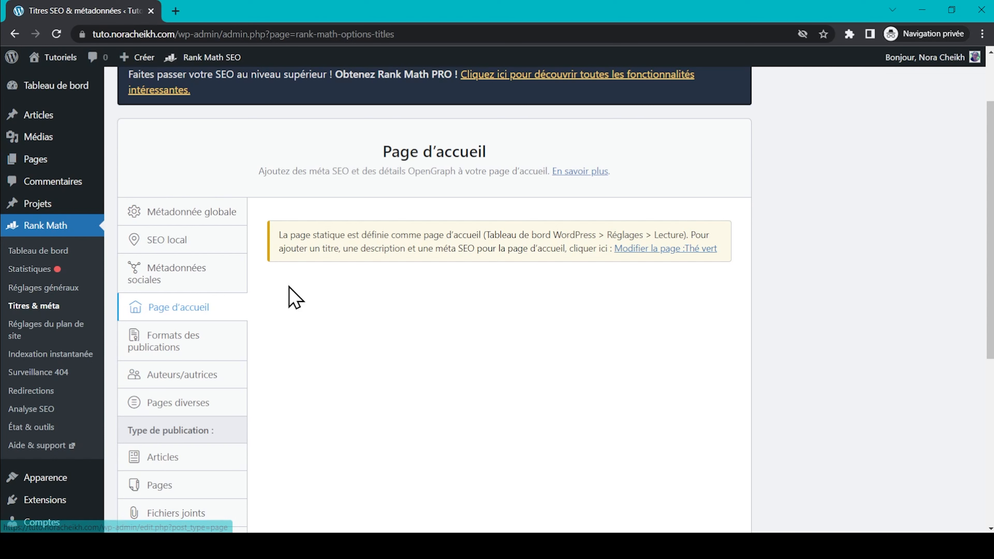
pyautogui.click(231, 343)
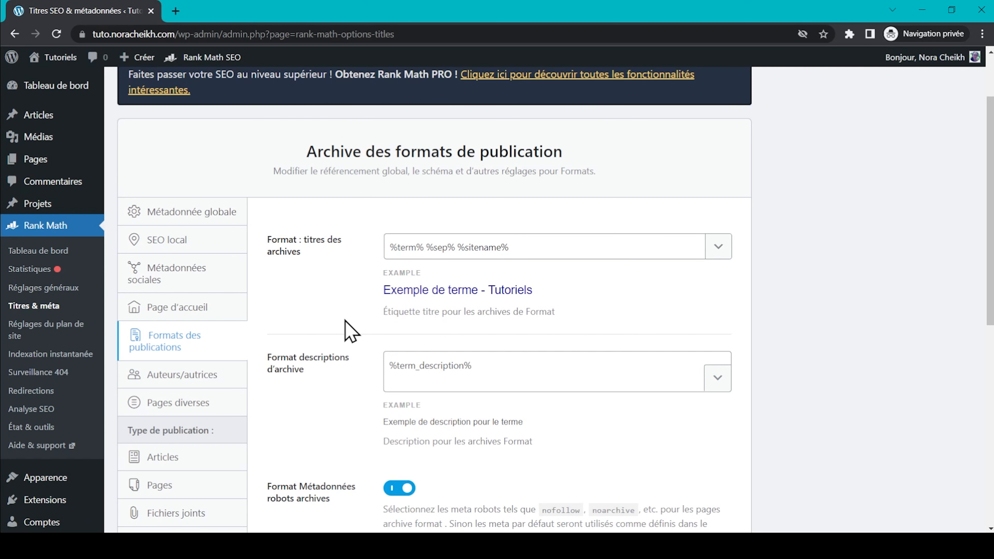
pyautogui.scroll(-2, 348, 330)
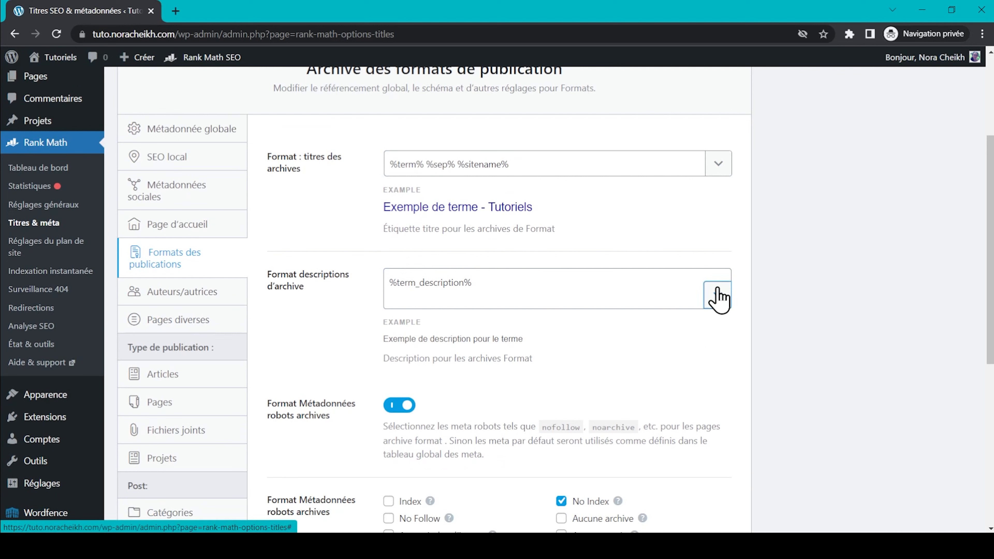
pyautogui.click(718, 298)
pyautogui.scroll(-5, 638, 394)
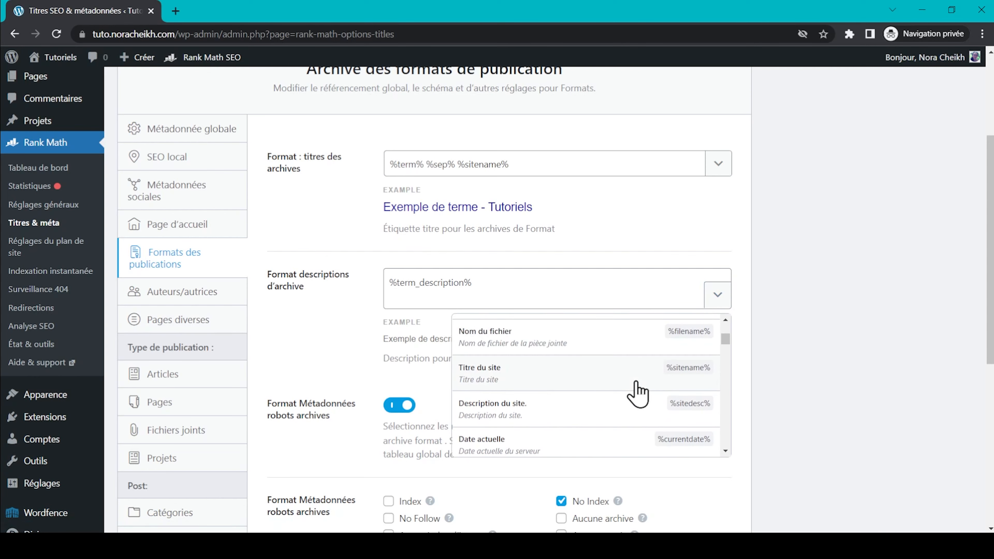
pyautogui.click(604, 215)
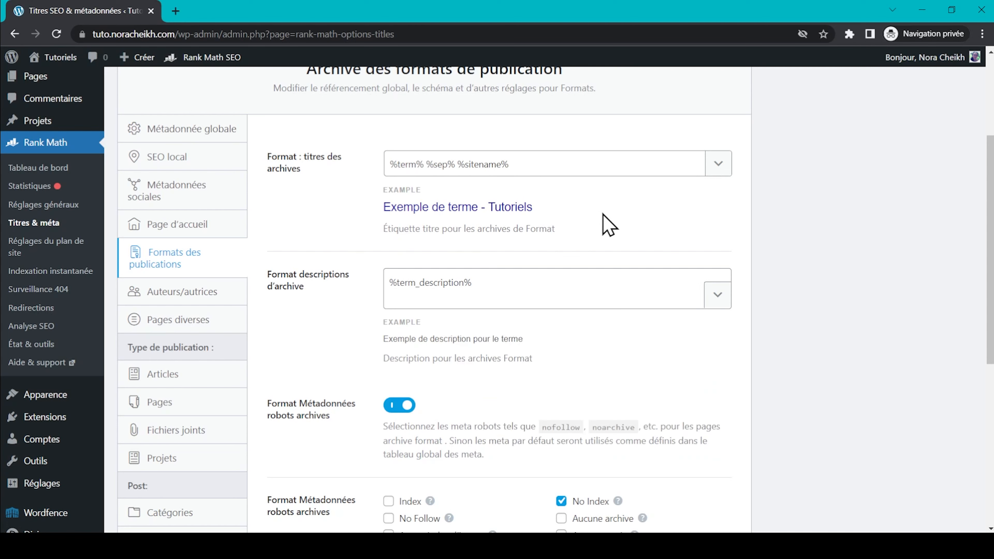
pyautogui.scroll(-3, 777, 233)
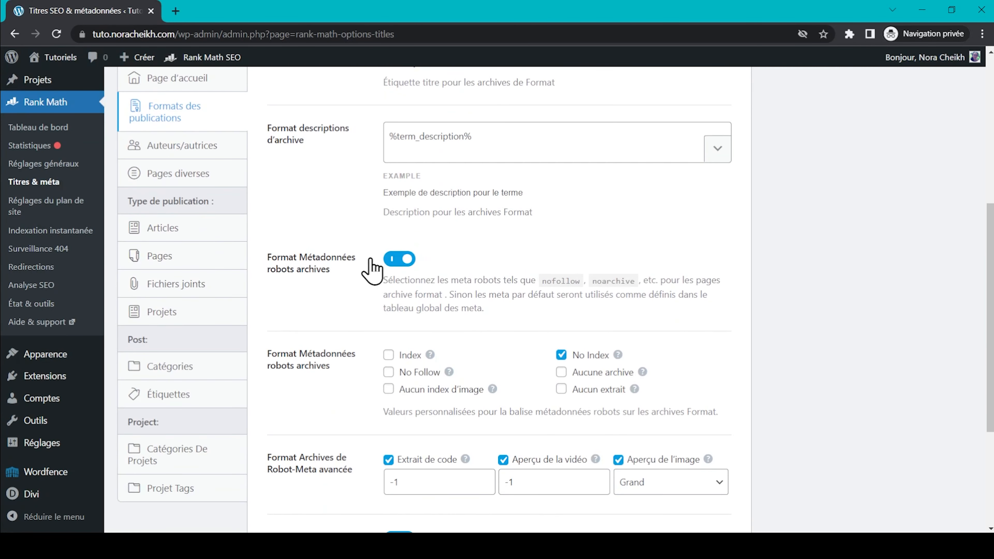
pyautogui.scroll(-3, 344, 294)
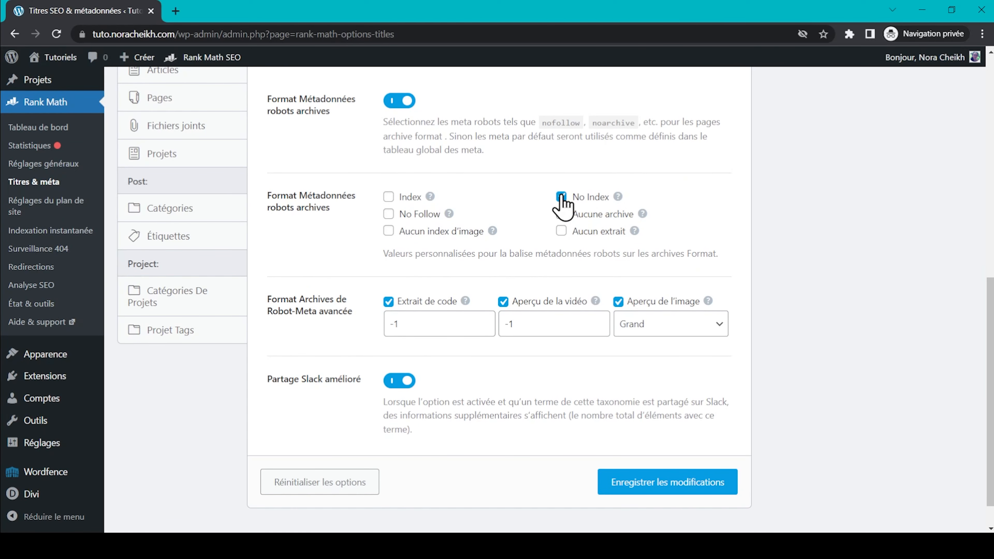
pyautogui.scroll(-1, 344, 261)
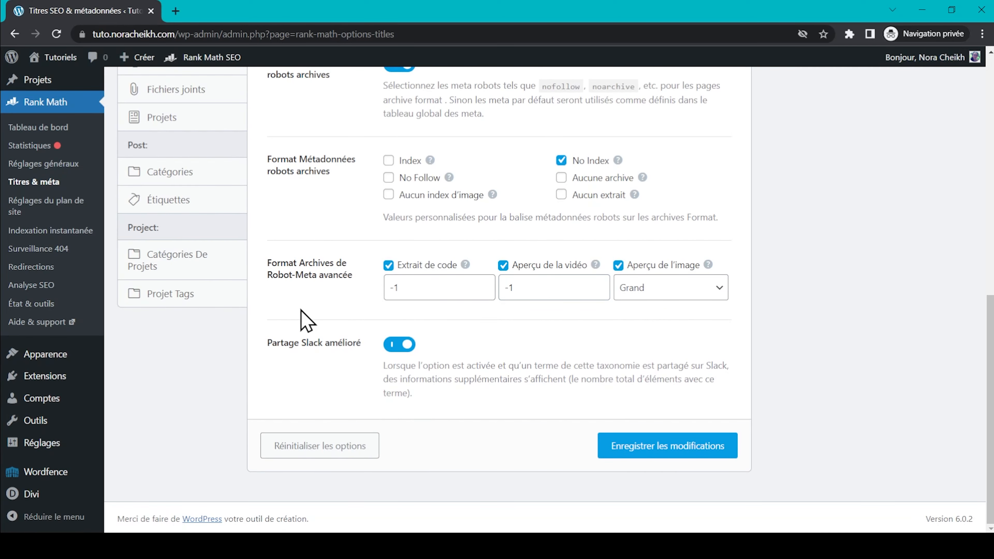
# Open the Auteurs/autrices settings and examine the author archive, base, robots meta, archive title and description options
pyautogui.scroll(10, 307, 320)
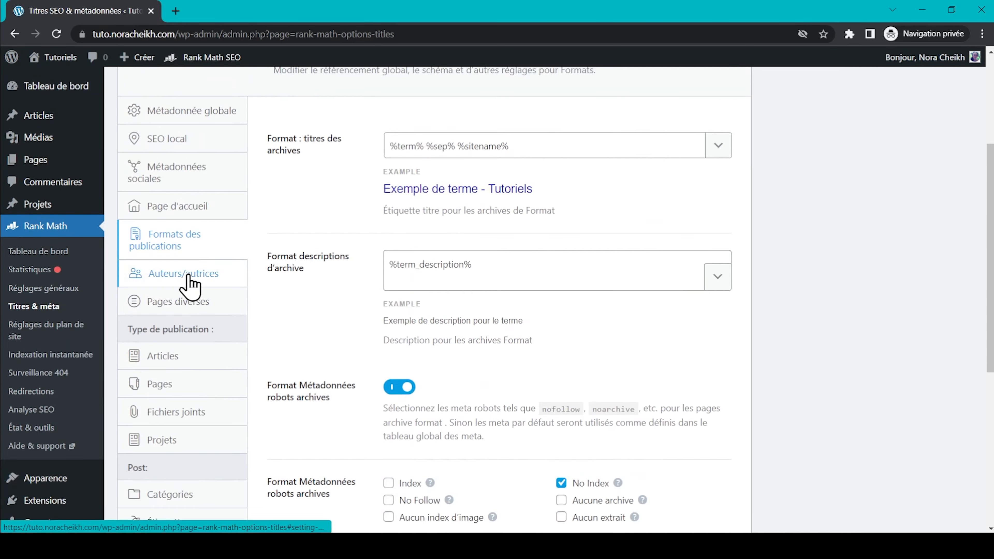
pyautogui.click(169, 347)
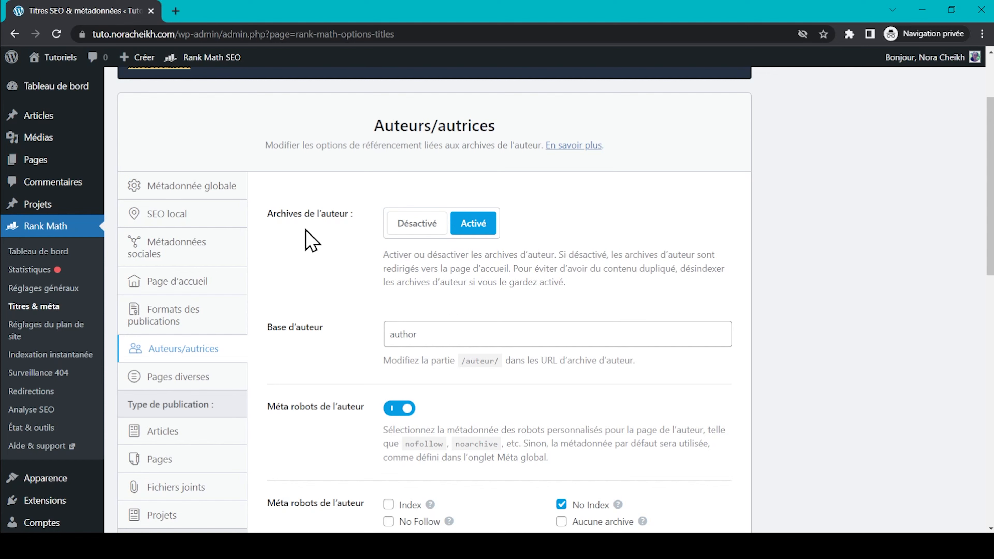
pyautogui.scroll(1, 311, 241)
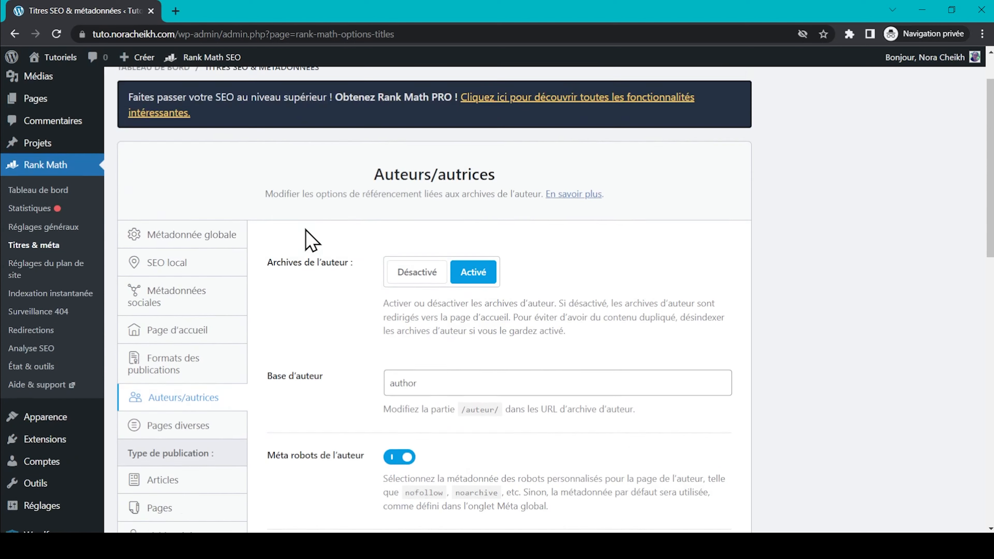
pyautogui.scroll(-10, 311, 240)
pyautogui.scroll(-6, 311, 241)
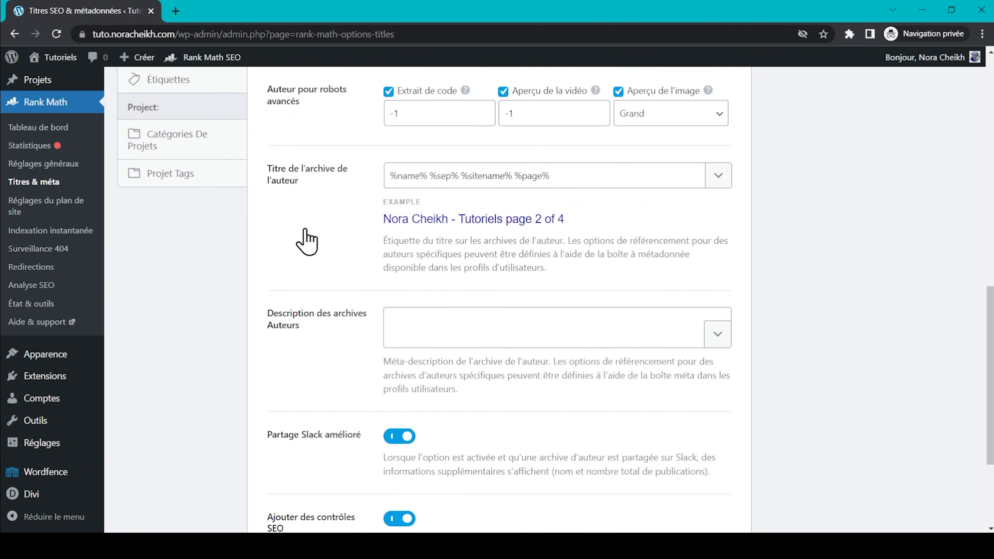
# Open the Pages diverses settings and examine the date archives, 404 title, search results title and noindex options
pyautogui.scroll(10, 311, 241)
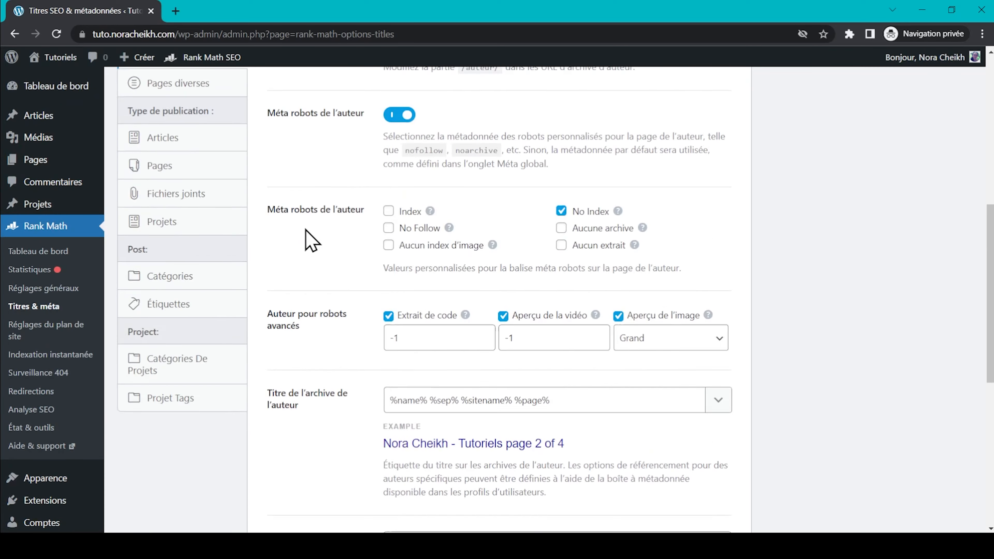
pyautogui.click(202, 288)
pyautogui.scroll(1, 273, 337)
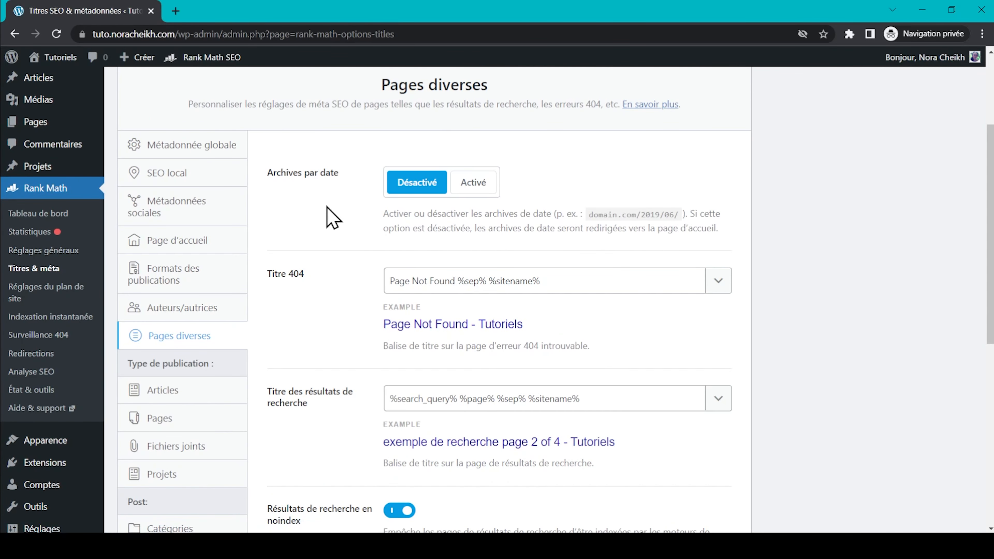
pyautogui.scroll(-1, 327, 210)
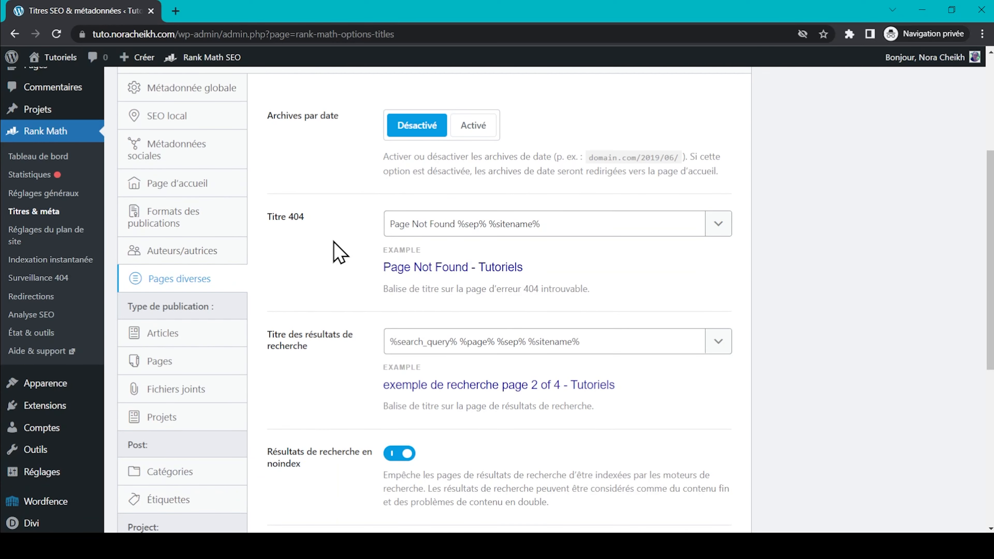
pyautogui.scroll(-1, 339, 253)
pyautogui.scroll(-3, 339, 253)
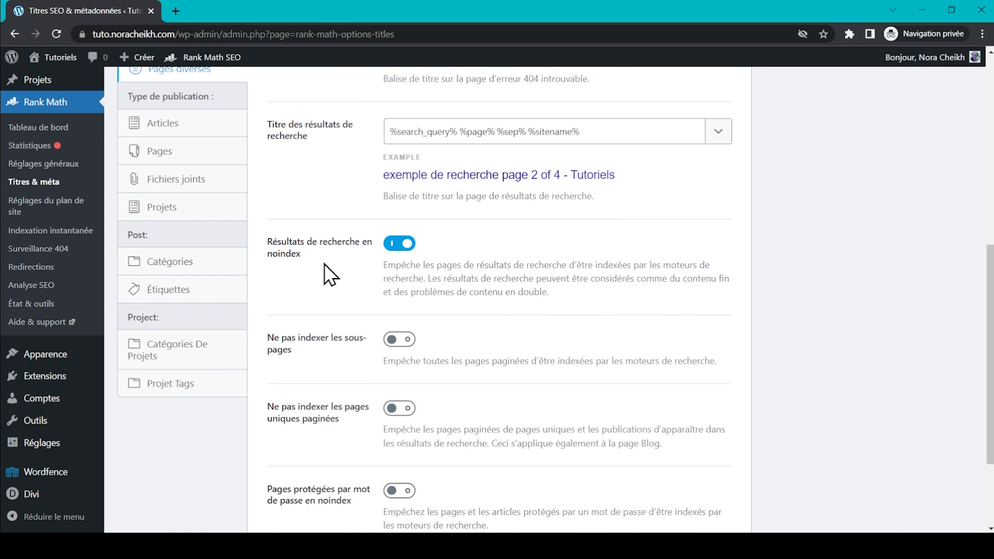
pyautogui.scroll(-1, 329, 273)
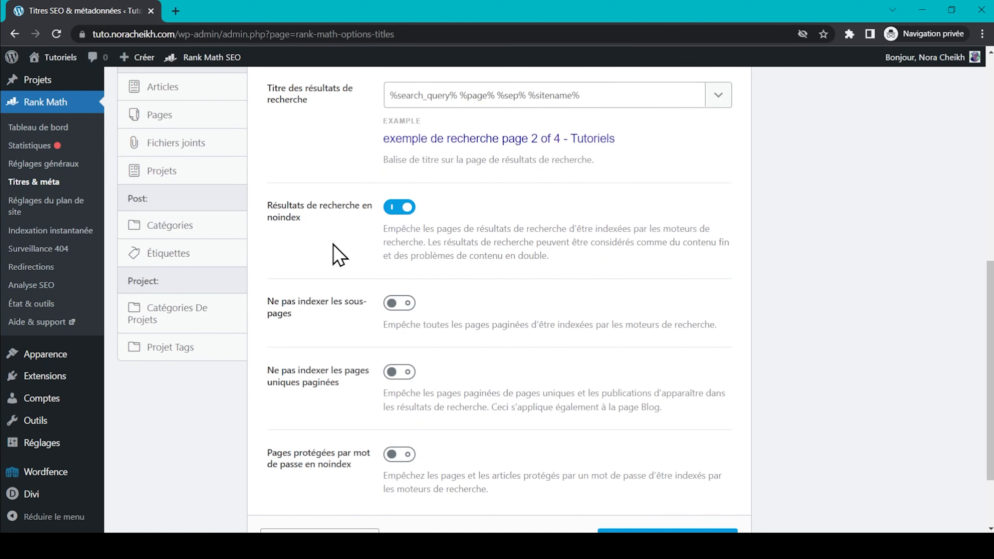
pyautogui.scroll(-2, 337, 255)
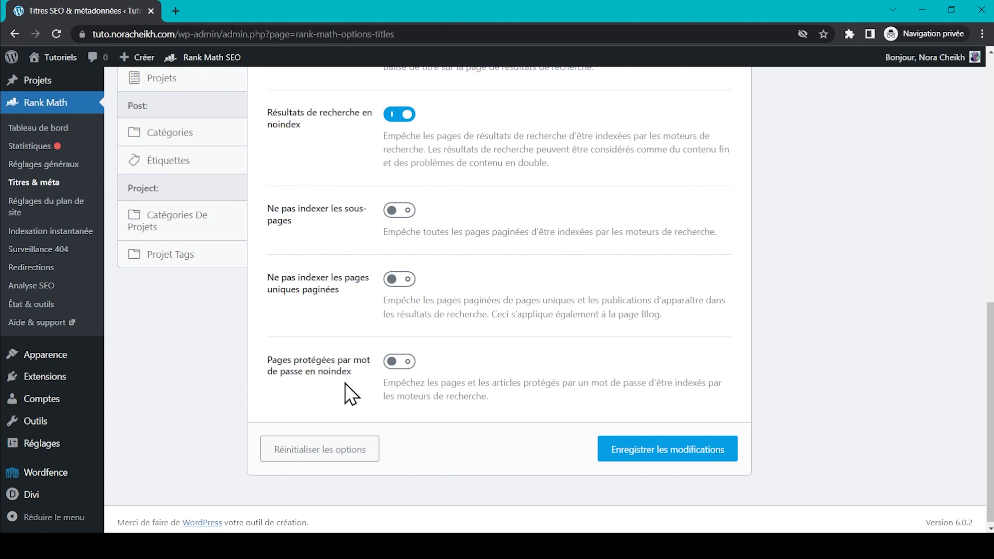
# Open the Articles publication type settings and select Article as the Type de Schéma
pyautogui.scroll(6, 346, 384)
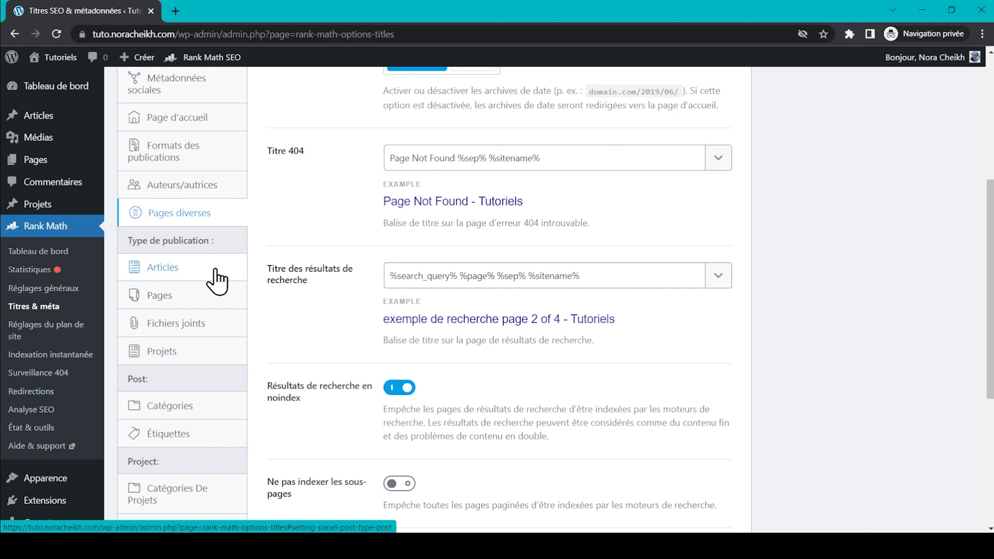
pyautogui.click(213, 292)
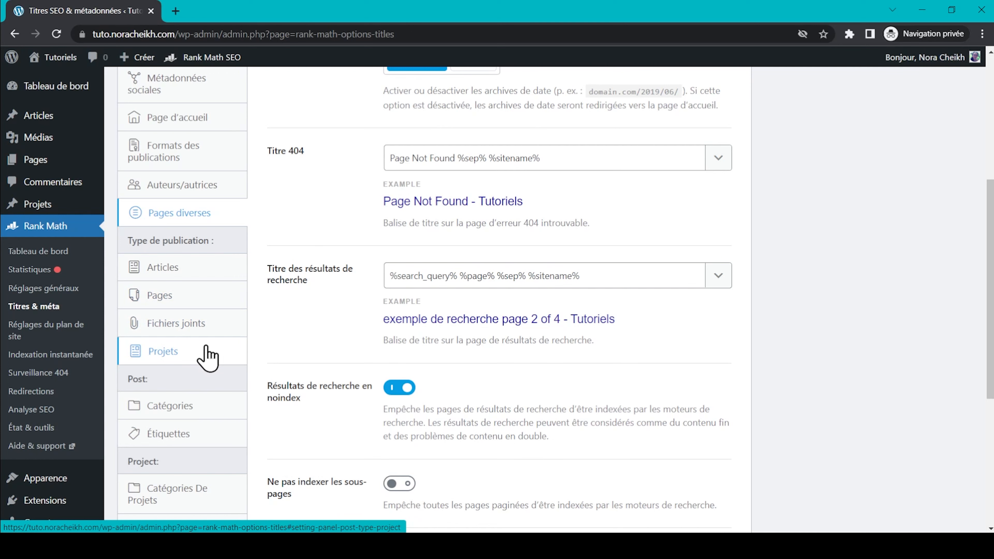
pyautogui.click(221, 271)
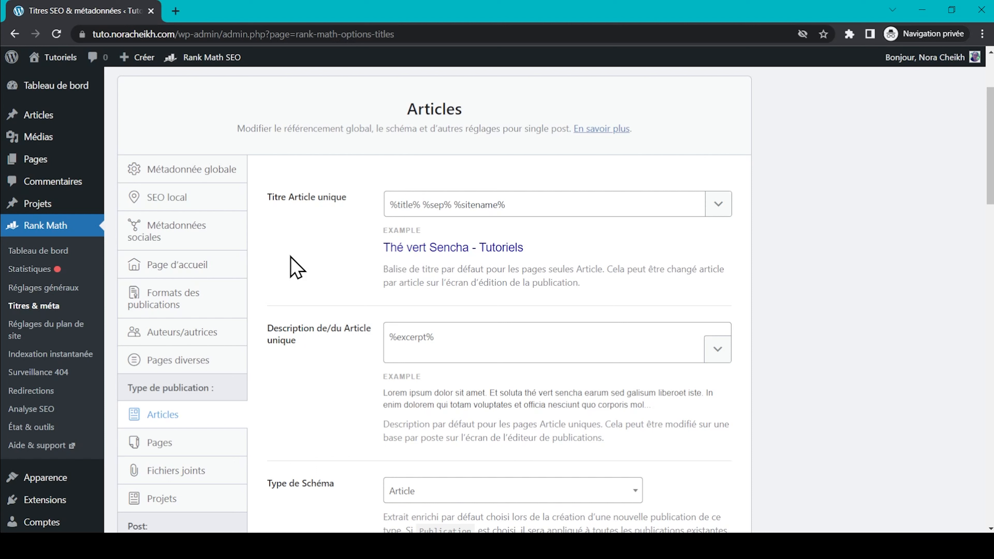
pyautogui.scroll(-5, 294, 267)
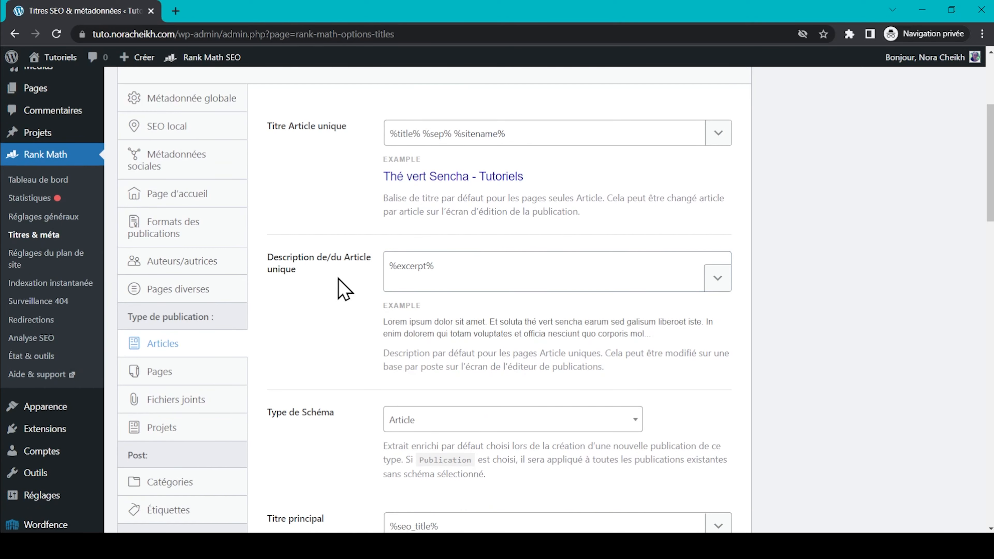
pyautogui.scroll(-2, 344, 289)
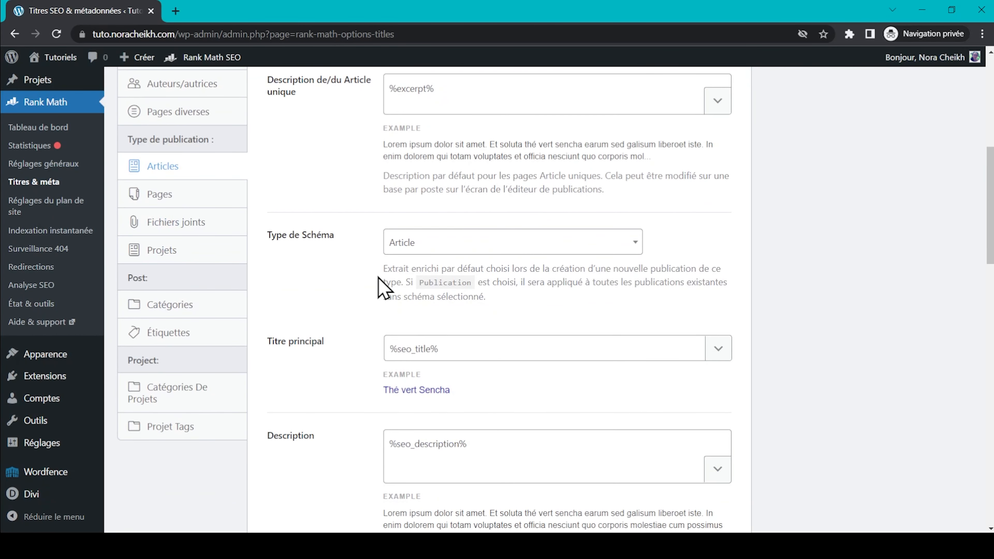
pyautogui.click(475, 237)
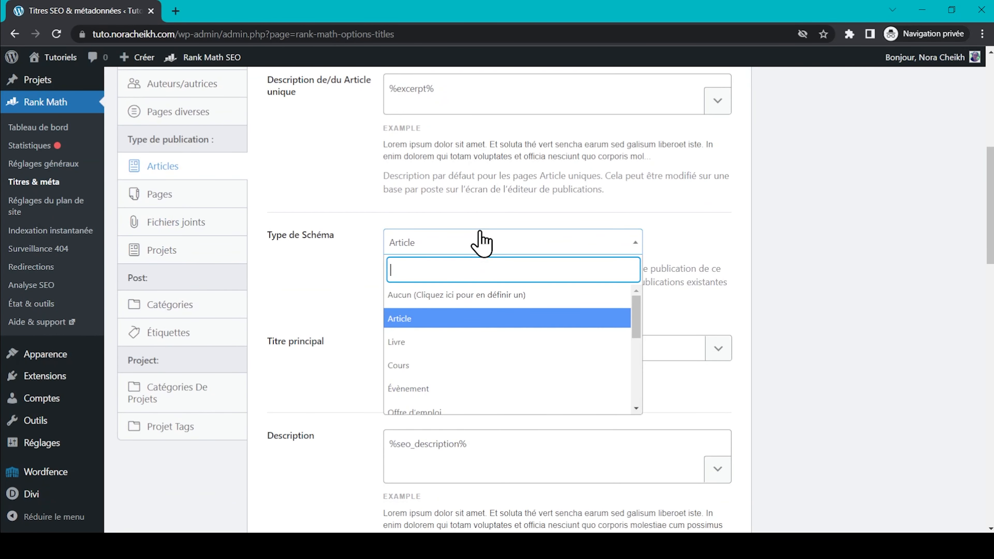
pyautogui.click(442, 319)
# Examine the Articles settings for main title, description, article type and robots meta
pyautogui.scroll(-1, 328, 337)
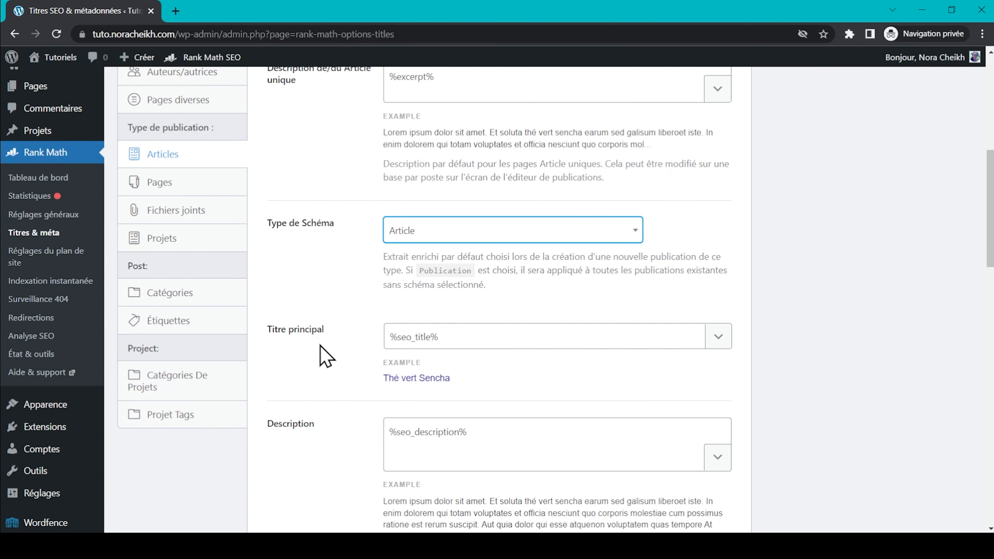
pyautogui.scroll(-4, 324, 356)
pyautogui.scroll(-2, 366, 316)
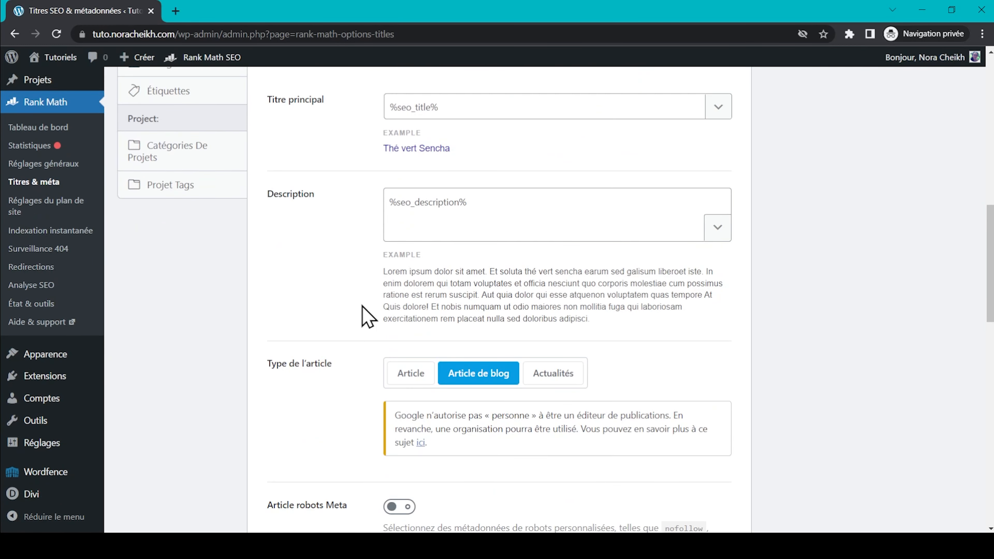
pyautogui.scroll(-2, 364, 316)
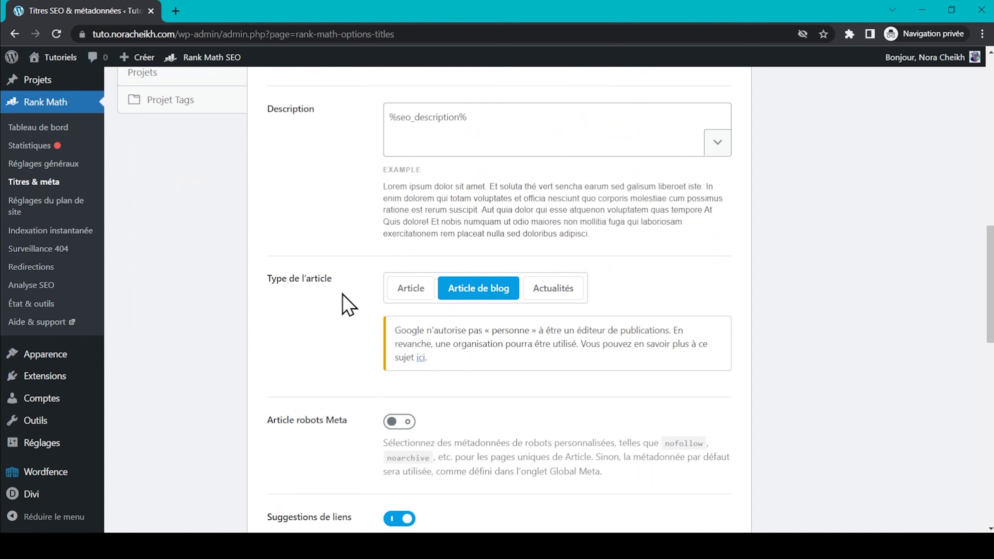
pyautogui.scroll(-4, 345, 304)
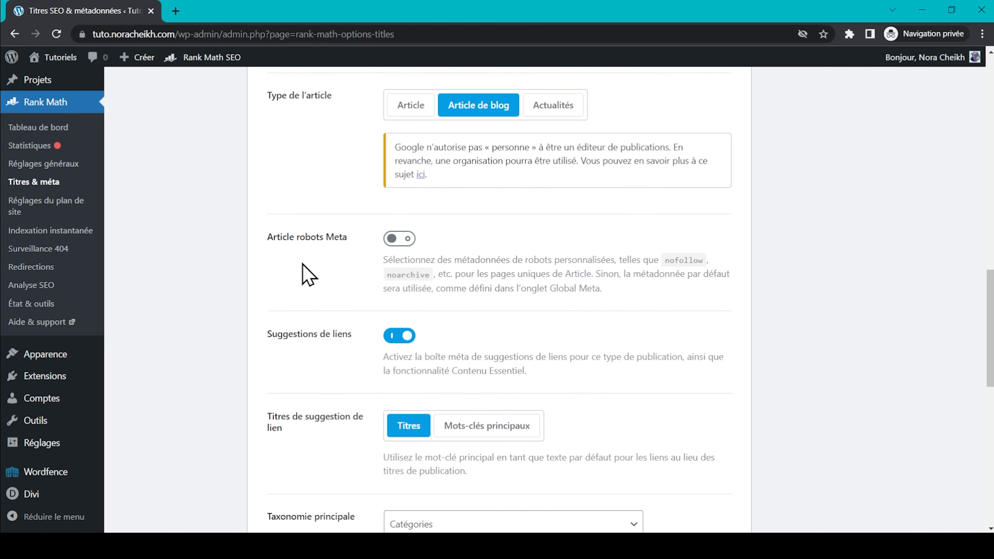
pyautogui.scroll(-1, 307, 274)
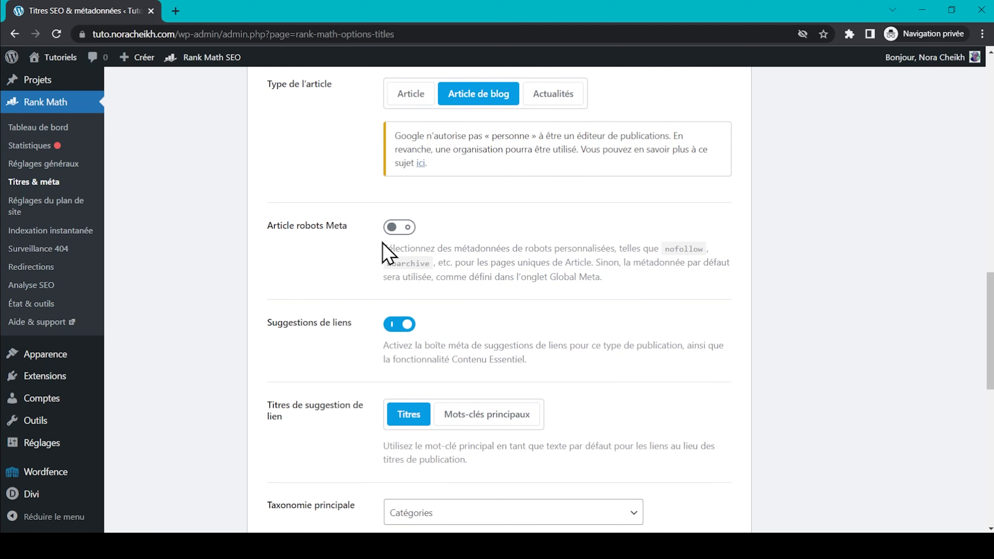
# Examine the remaining Articles options for link suggestions, primary taxonomy, Slack sharing, SEO controls, bulk editing and custom fields
pyautogui.scroll(-2, 339, 254)
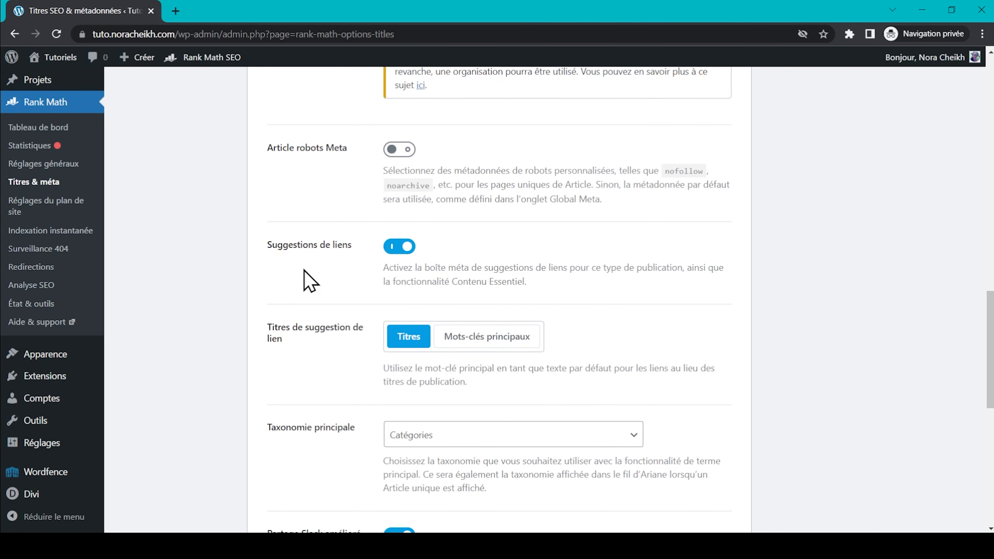
pyautogui.scroll(-2, 310, 279)
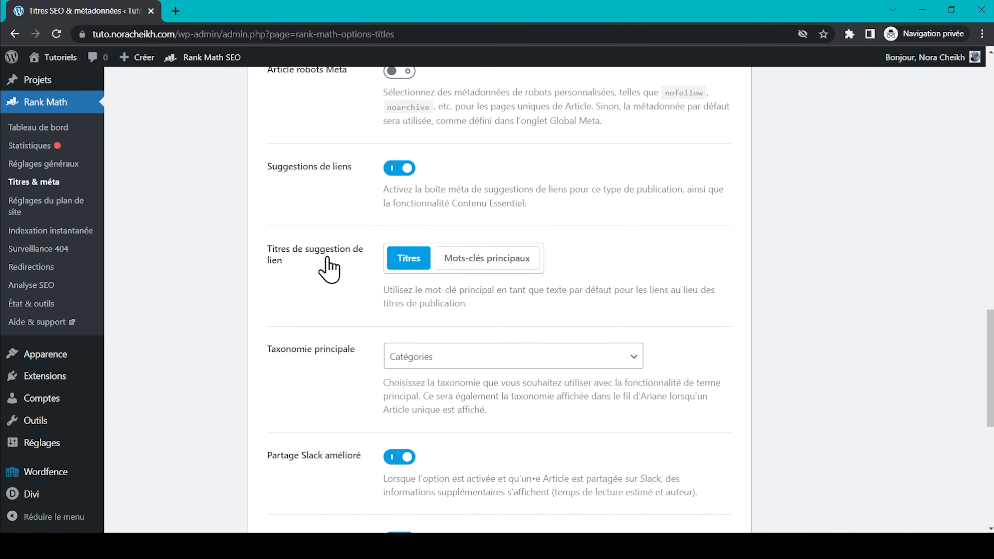
pyautogui.scroll(-3, 353, 298)
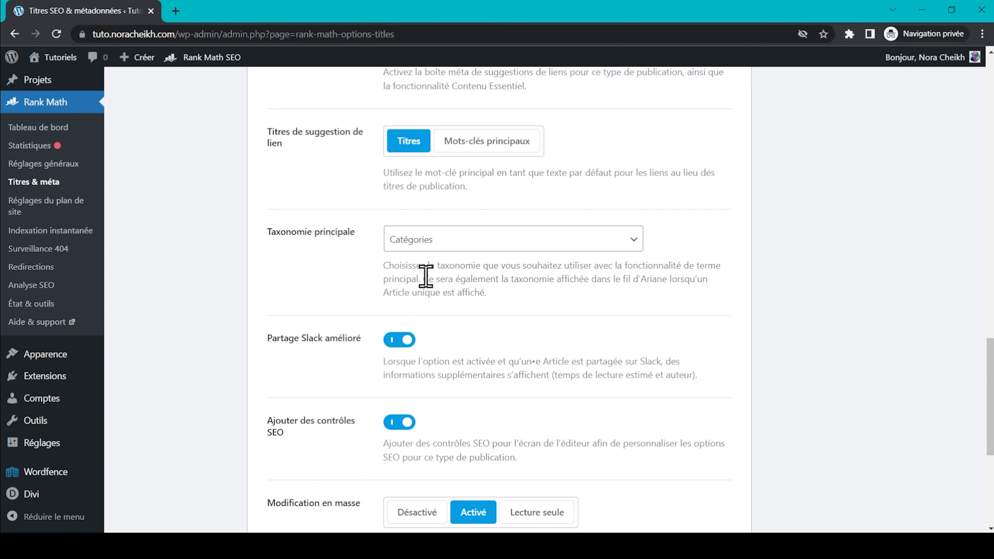
pyautogui.scroll(-3, 312, 288)
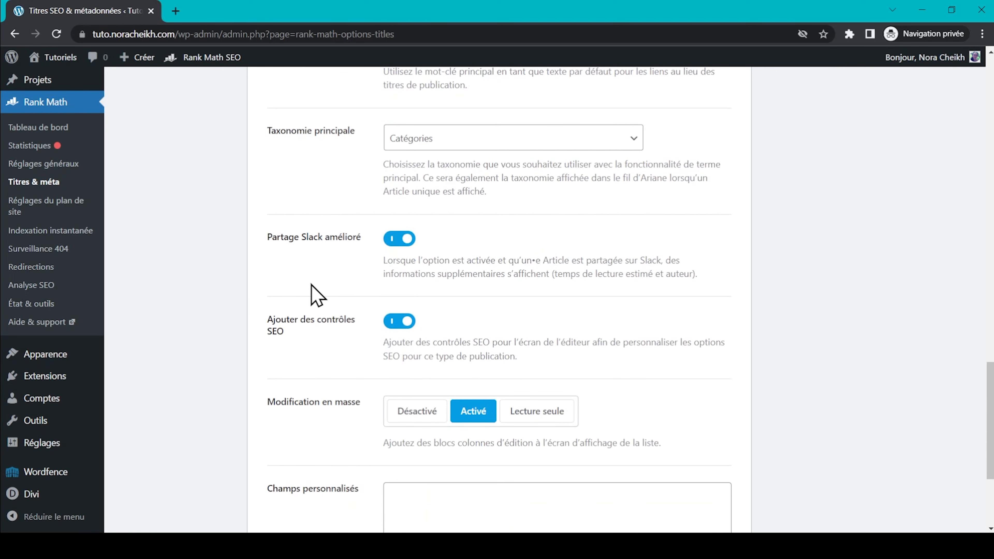
pyautogui.scroll(-2, 320, 272)
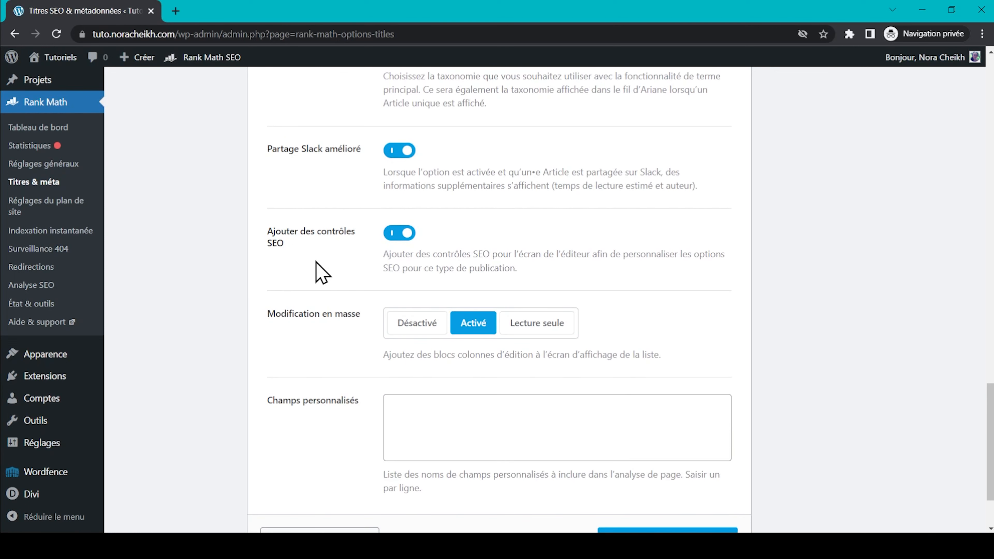
pyautogui.scroll(-1, 321, 272)
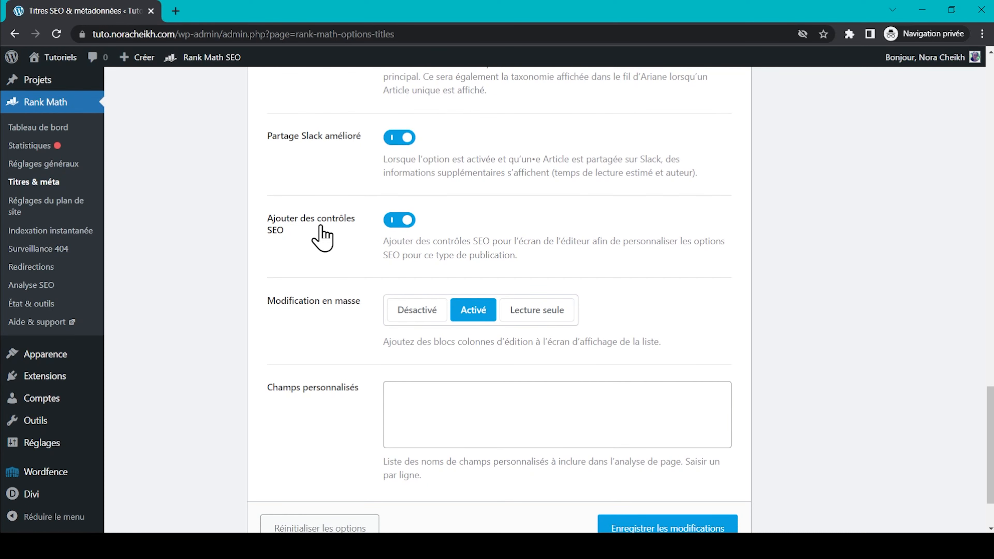
pyautogui.scroll(-1, 322, 234)
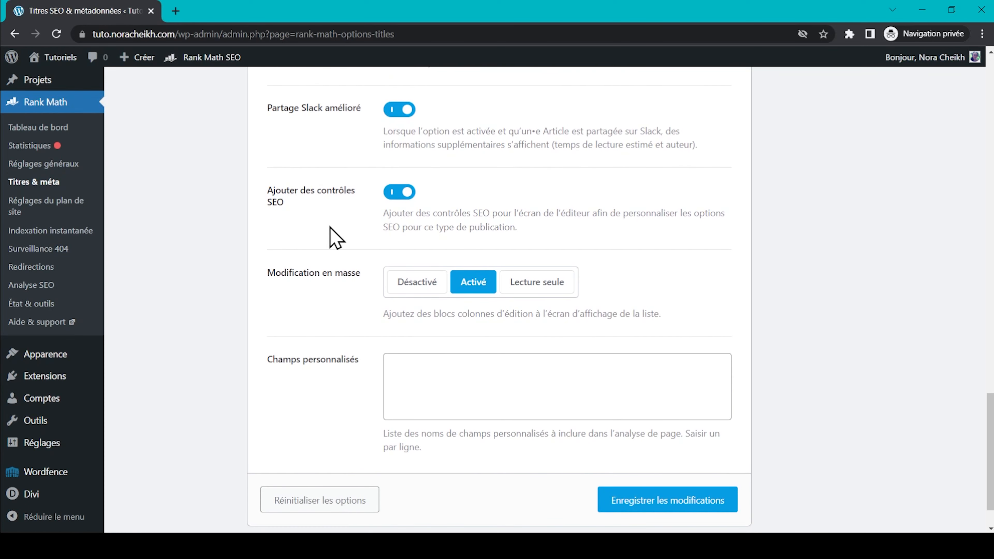
pyautogui.scroll(-2, 330, 236)
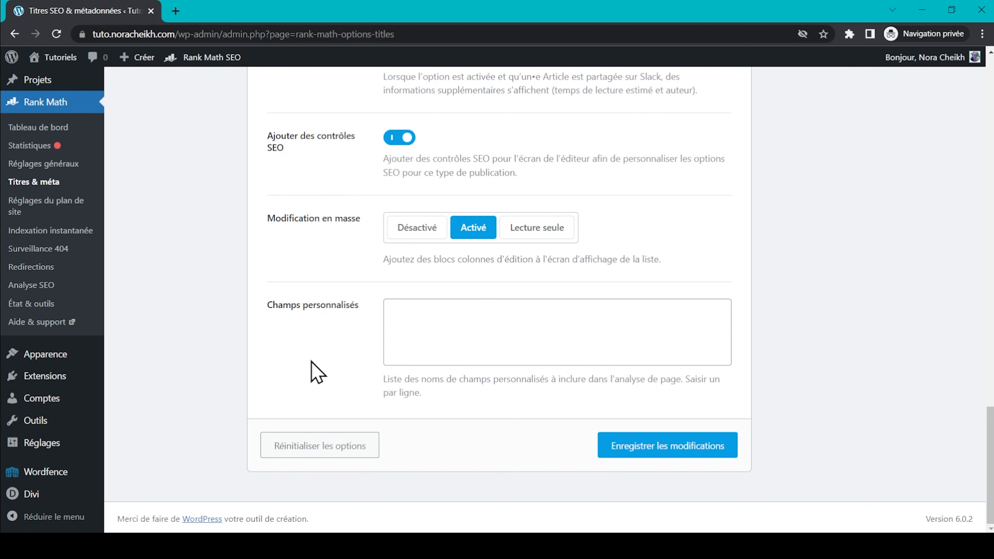
# View the Pages, Projets and Fichiers joints publication type settings in turn
pyautogui.scroll(15, 311, 361)
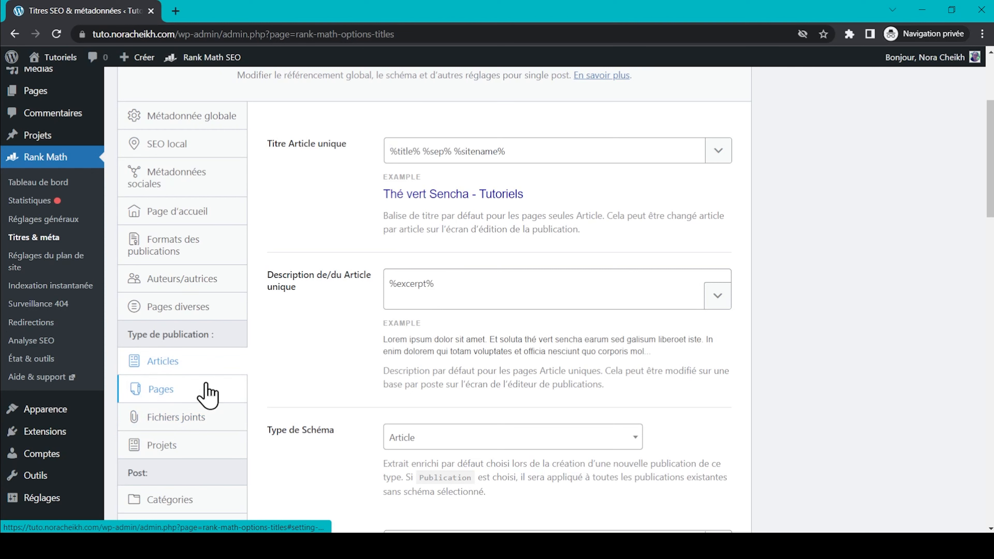
pyautogui.click(206, 387)
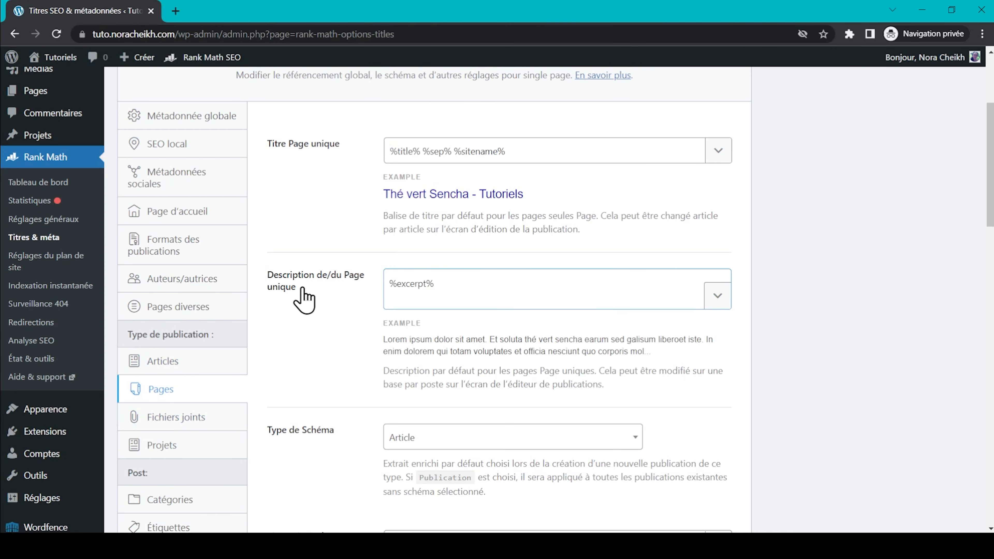
pyautogui.click(220, 447)
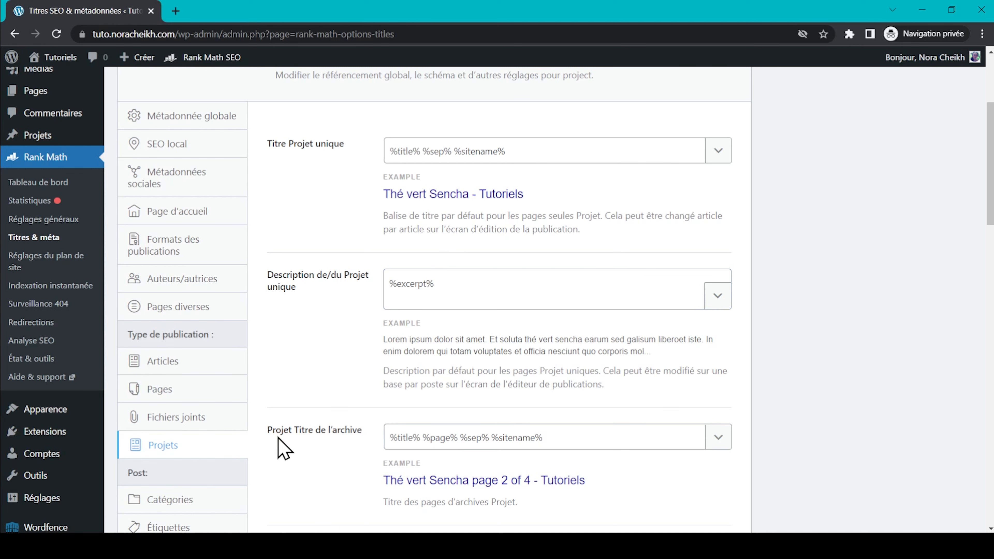
pyautogui.click(207, 422)
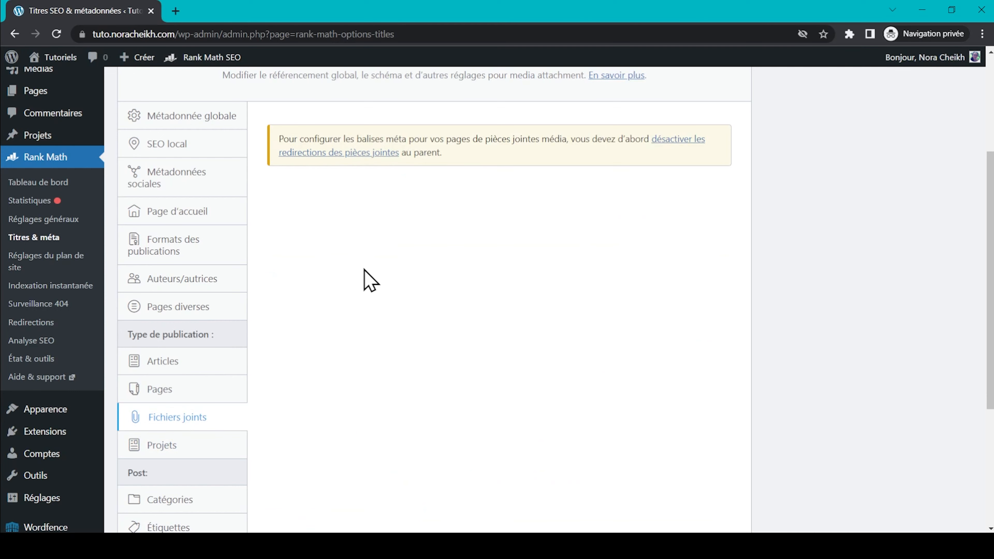
# View the Catégories and Étiquettes settings and examine their archive title, description and robots metadata options
pyautogui.scroll(-4, 365, 275)
pyautogui.click(198, 342)
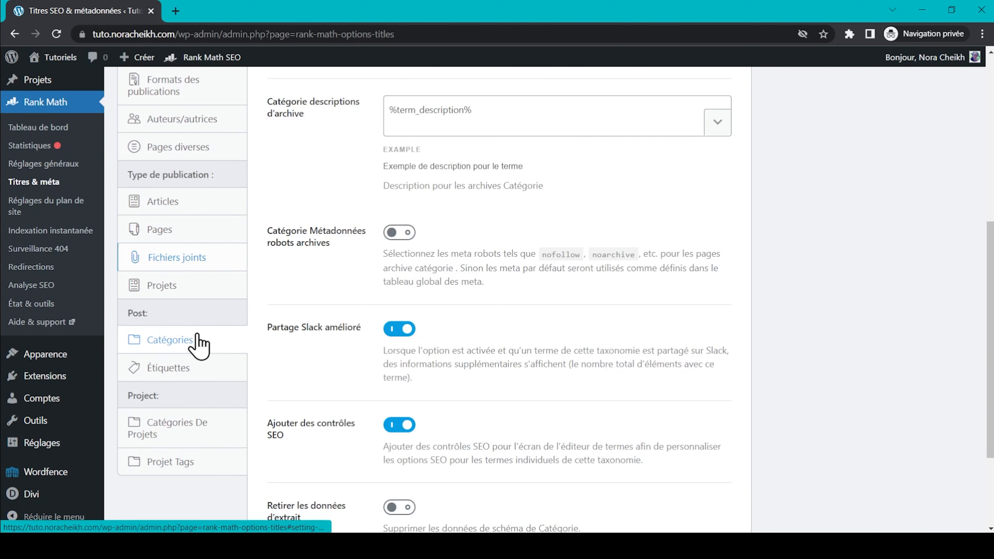
pyautogui.scroll(6, 298, 290)
pyautogui.scroll(-3, 298, 289)
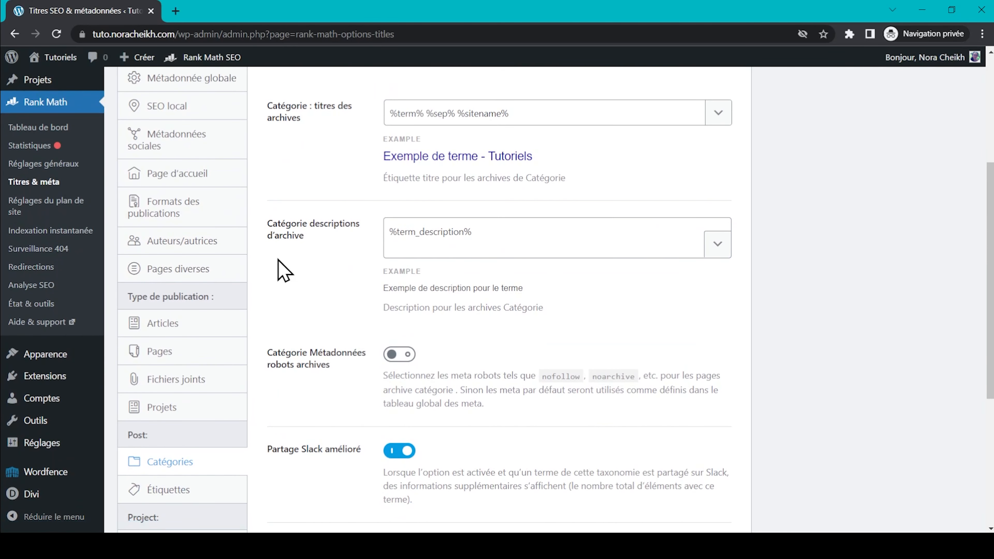
pyautogui.scroll(-5, 356, 285)
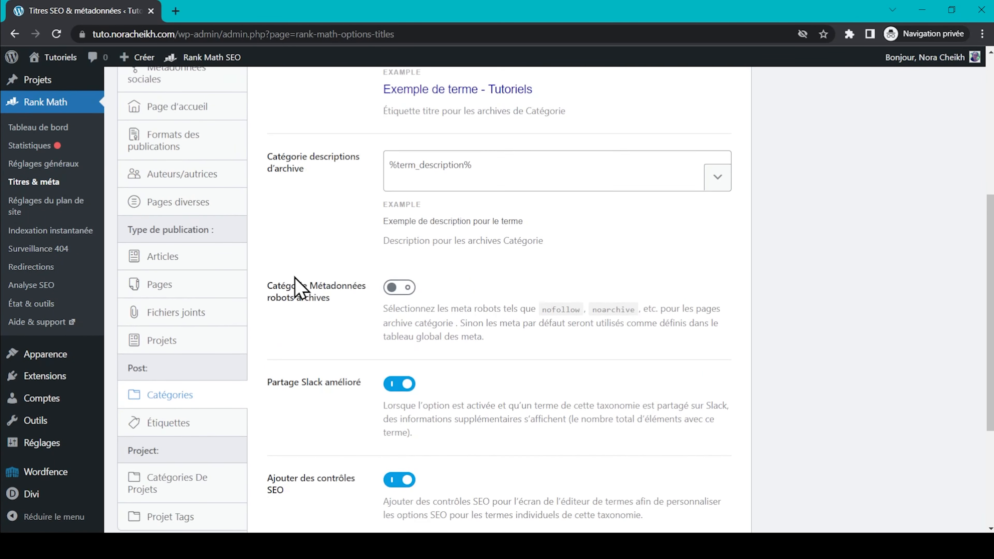
pyautogui.click(185, 316)
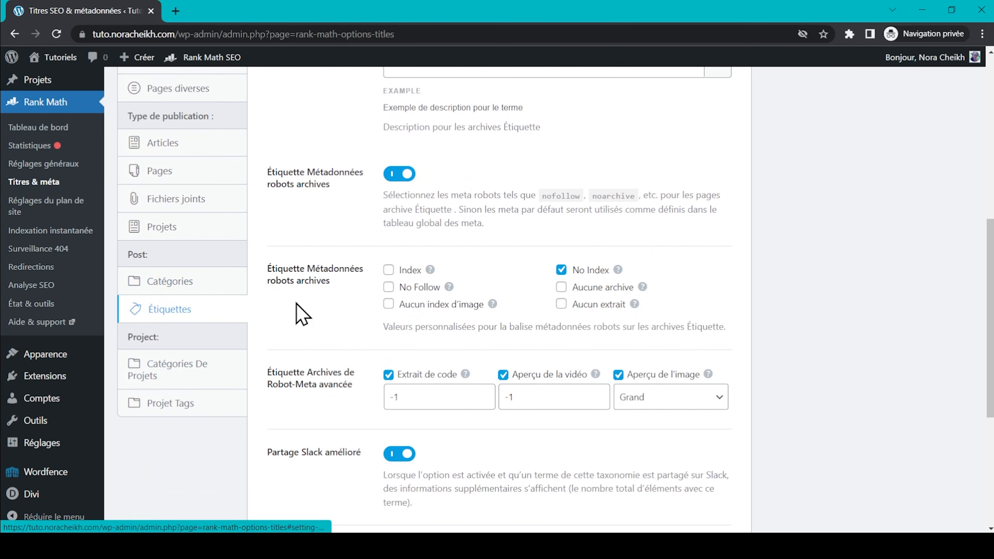
pyautogui.scroll(-6, 296, 311)
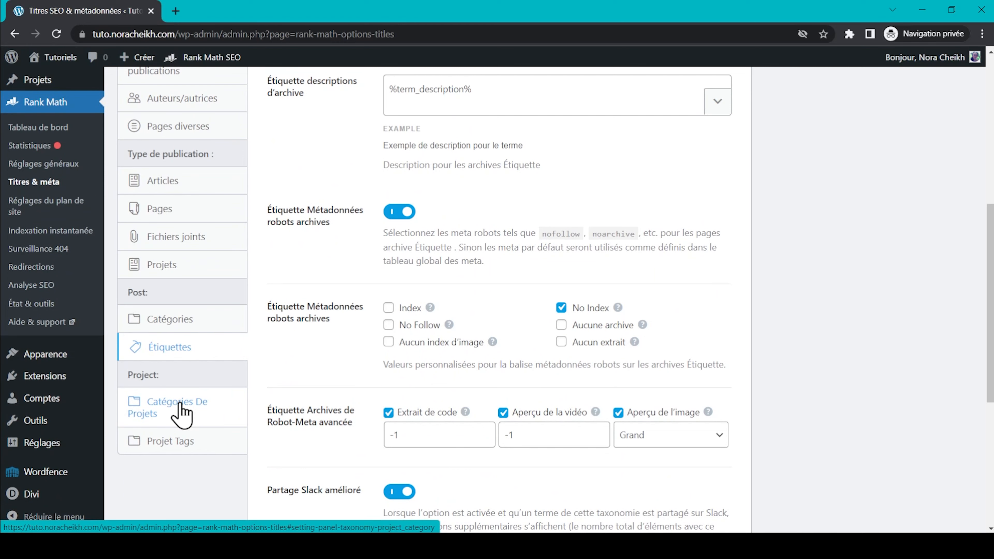
# View the Catégories De Projets and Projet Tags settings, including their archive descriptions, robots metadata and Slack sharing
pyautogui.click(182, 411)
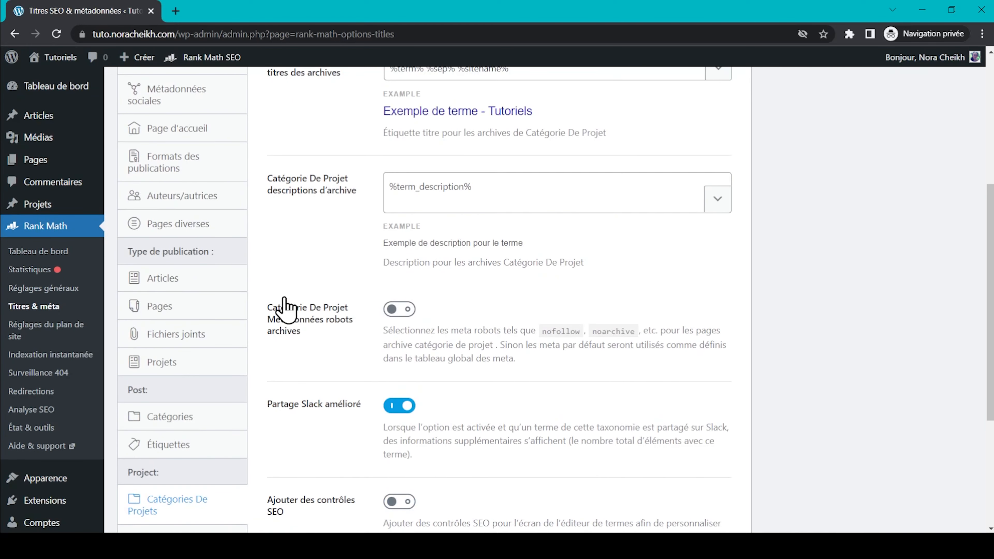
pyautogui.scroll(-1, 290, 310)
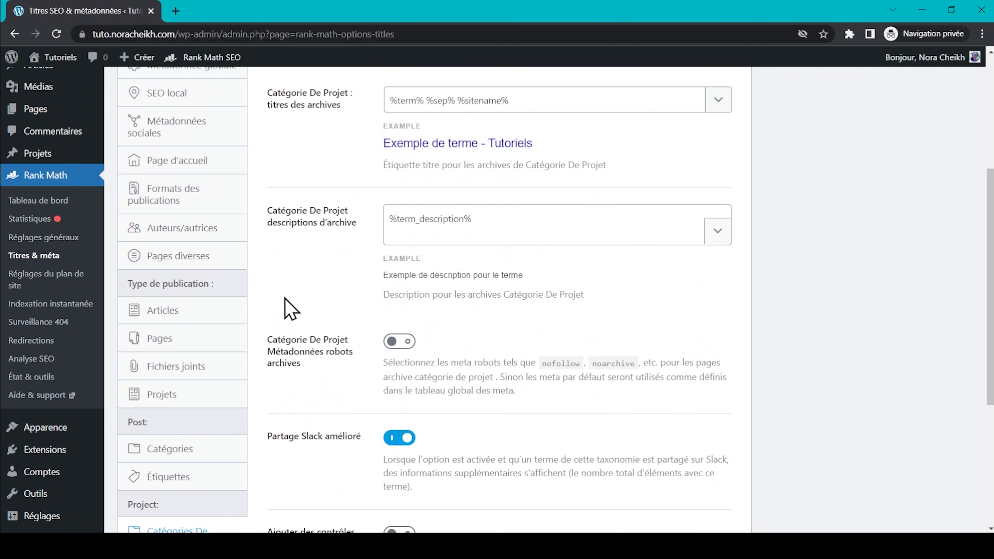
pyautogui.scroll(-1, 290, 309)
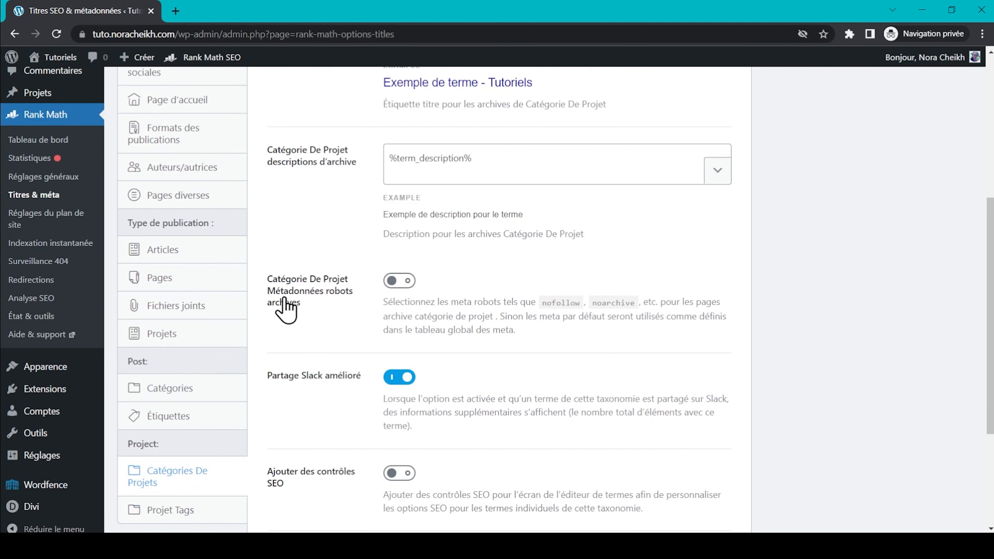
pyautogui.click(221, 510)
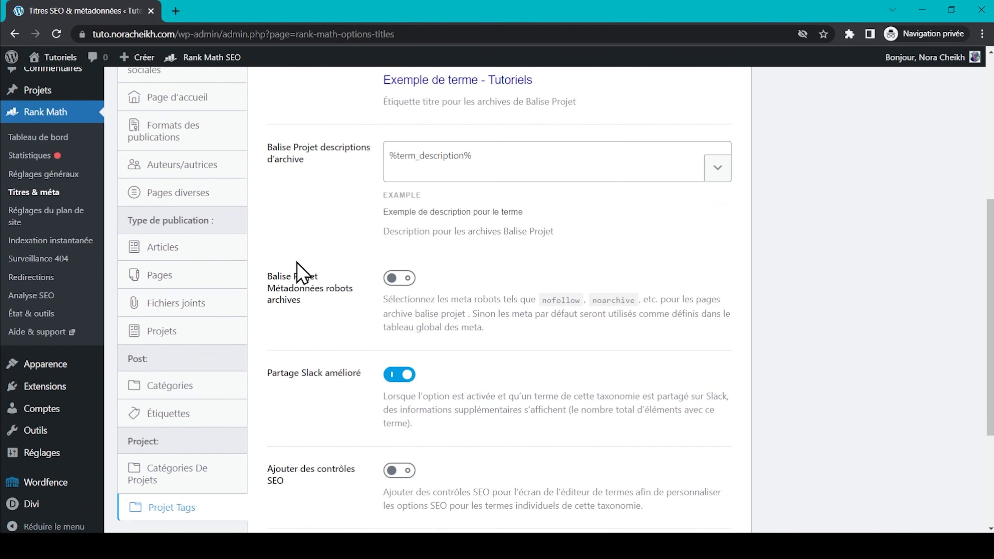
# Open the sitemap settings and examine the Général options for links per sitemap, images, exclusions and search engine notification
pyautogui.scroll(2, 299, 271)
pyautogui.click(44, 245)
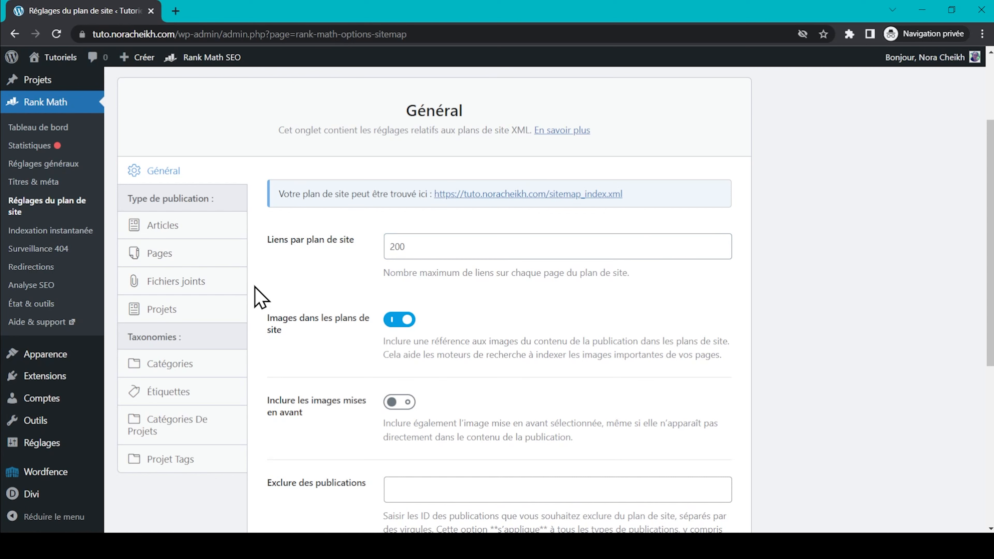
pyautogui.scroll(-1, 261, 298)
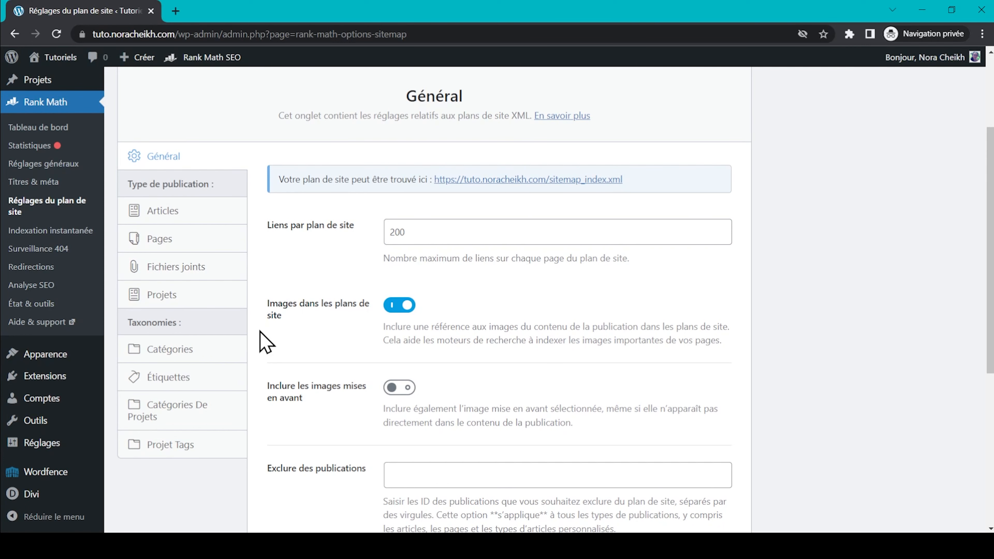
pyautogui.scroll(-3, 262, 340)
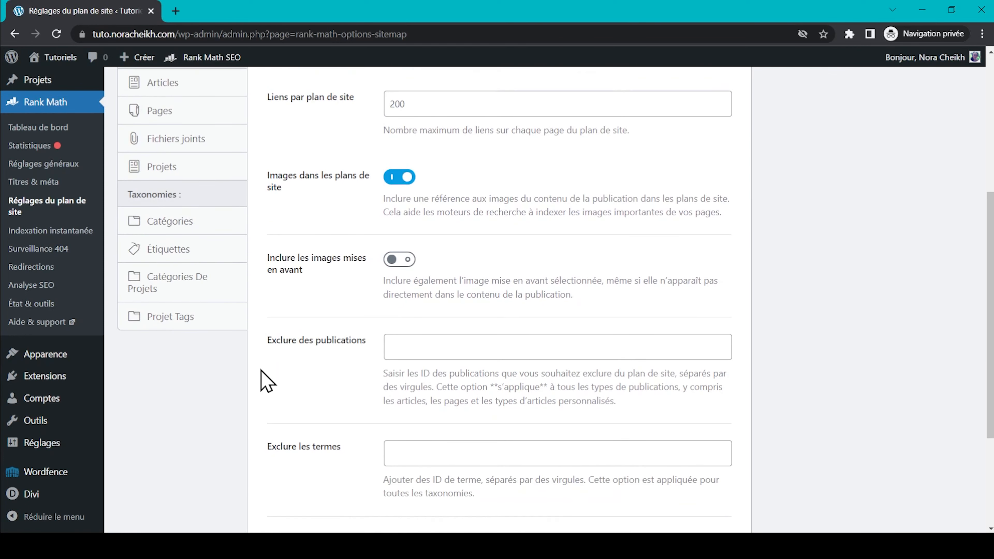
pyautogui.scroll(-3, 267, 382)
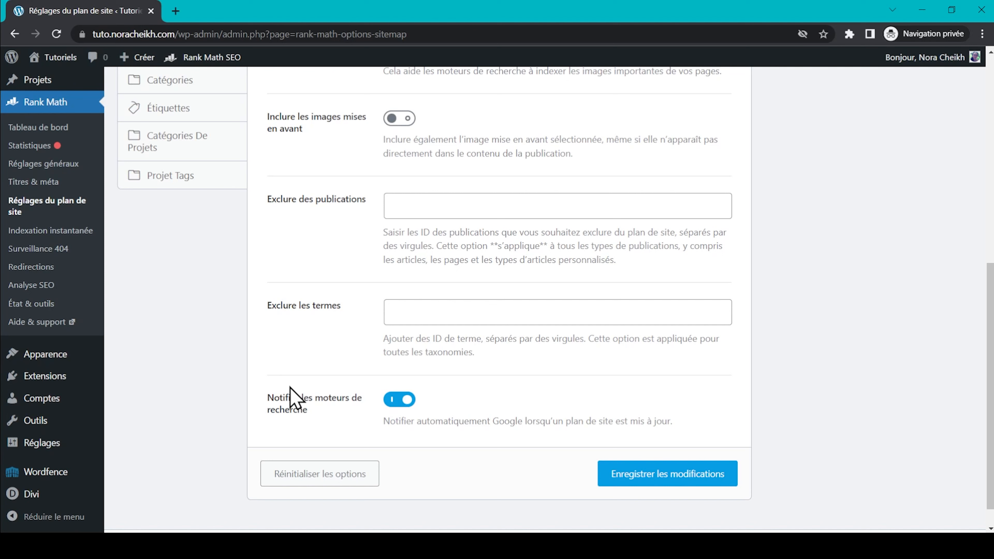
# View the sitemap inclusion settings for the Articles, Pages, Fichiers joints and Projets publication types
pyautogui.scroll(10, 318, 346)
pyautogui.click(183, 178)
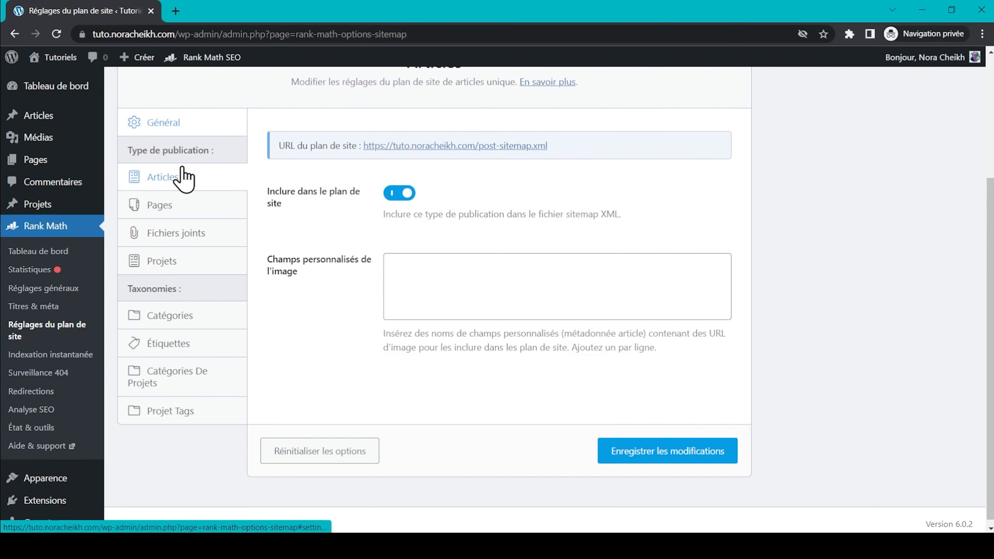
pyautogui.click(192, 208)
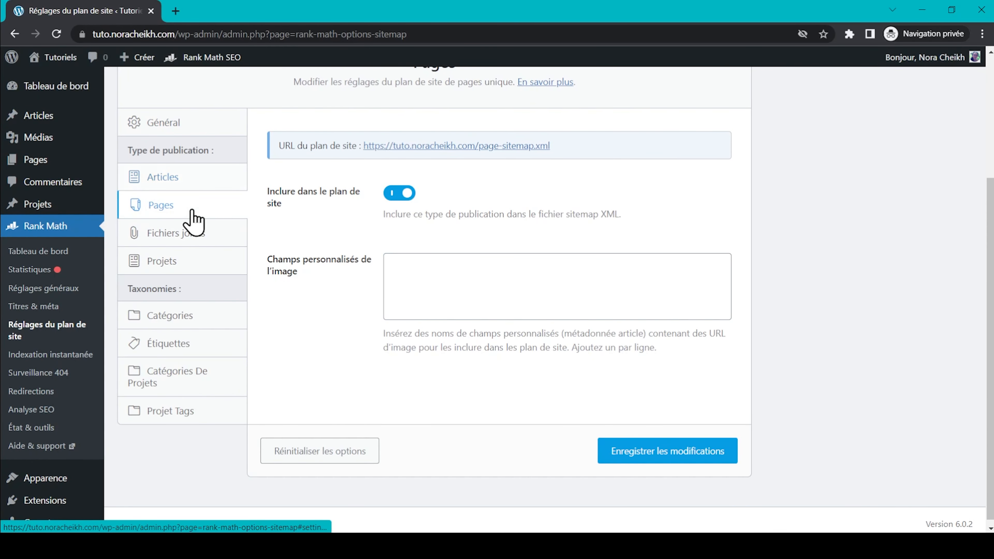
pyautogui.click(201, 235)
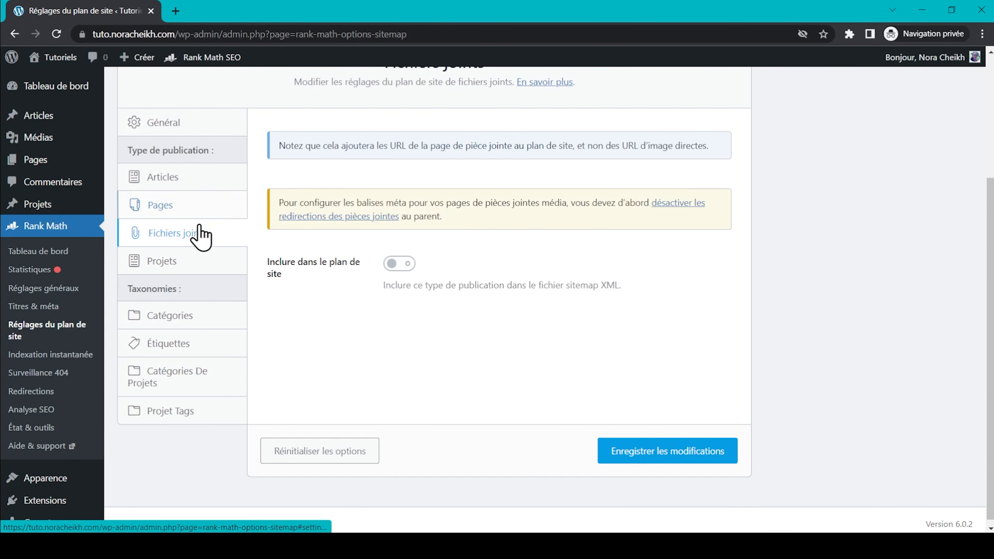
pyautogui.click(204, 261)
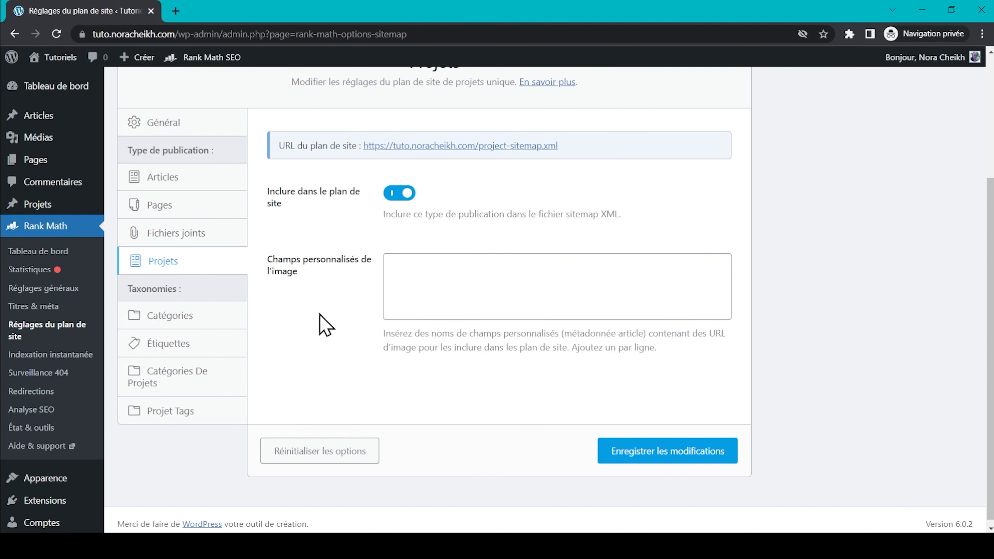
# View the sitemap inclusion settings for the Catégories, Étiquettes, Catégories De Projets and Projet Tags taxonomies
pyautogui.click(196, 329)
pyautogui.click(216, 340)
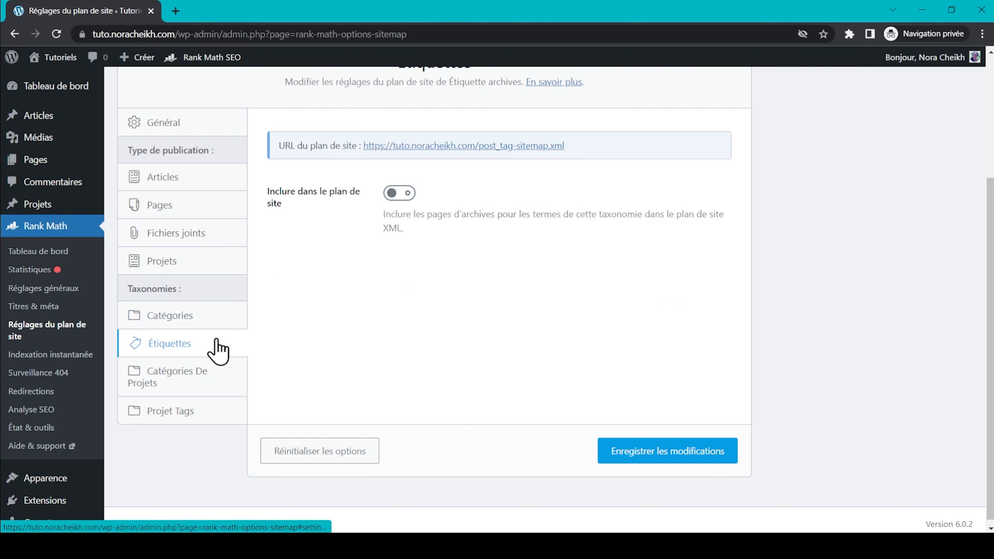
pyautogui.click(217, 372)
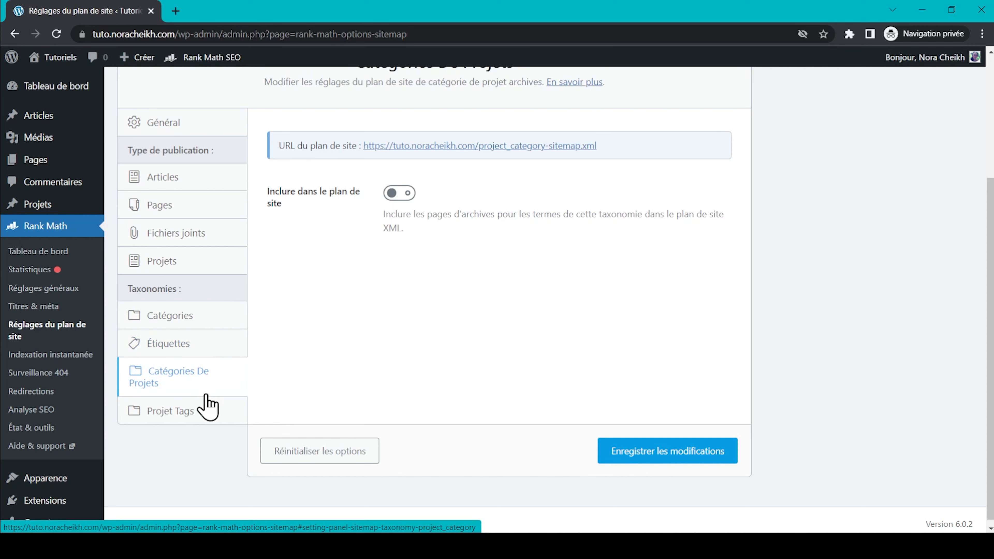
pyautogui.click(157, 410)
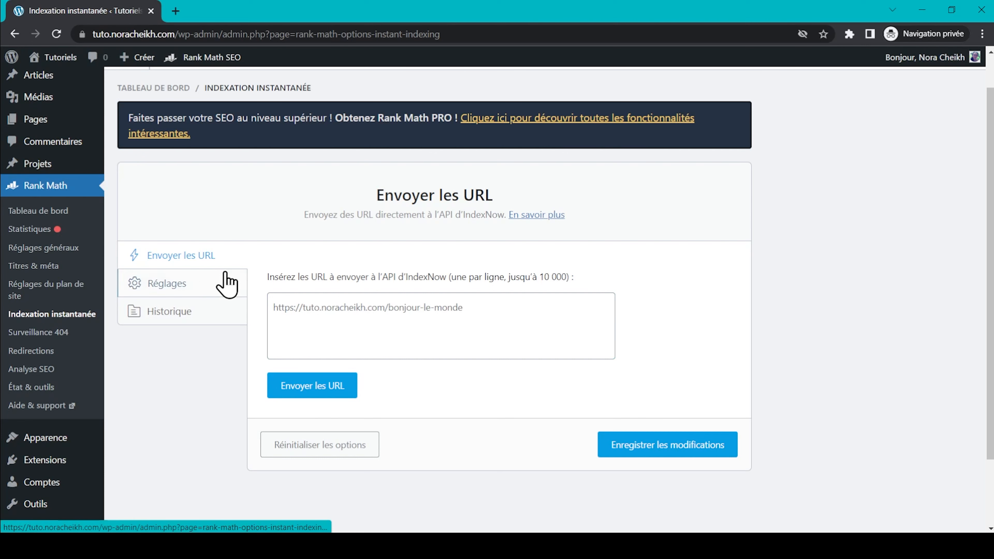
# Open the Réglages of Indexation instantanée and examine the auto-submitted post types and API key options
pyautogui.click(196, 284)
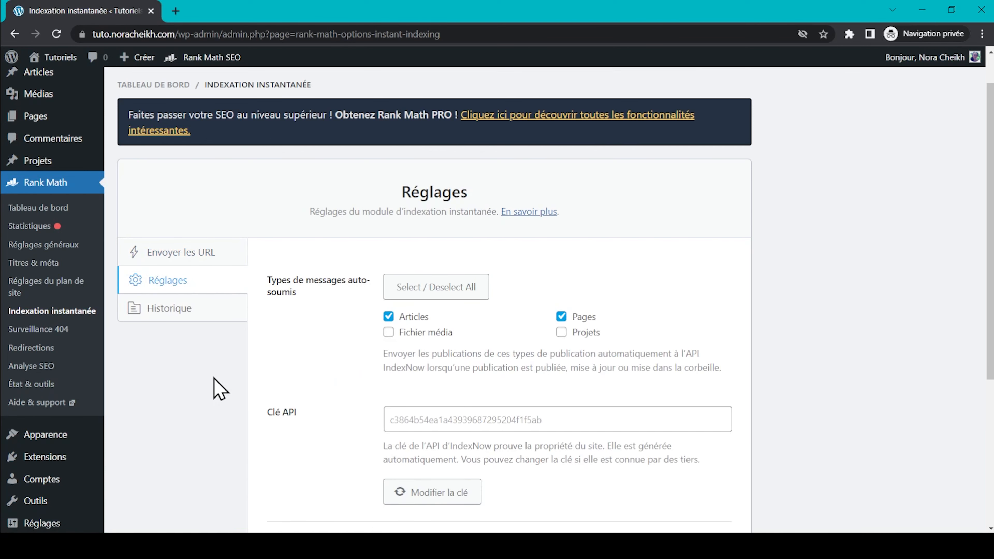
pyautogui.scroll(-2, 220, 390)
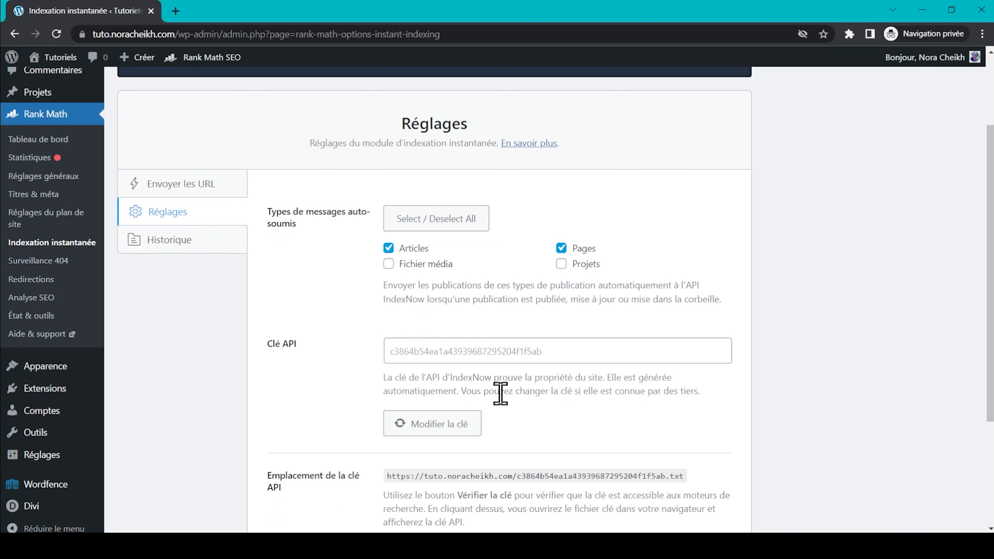
pyautogui.scroll(1, 196, 305)
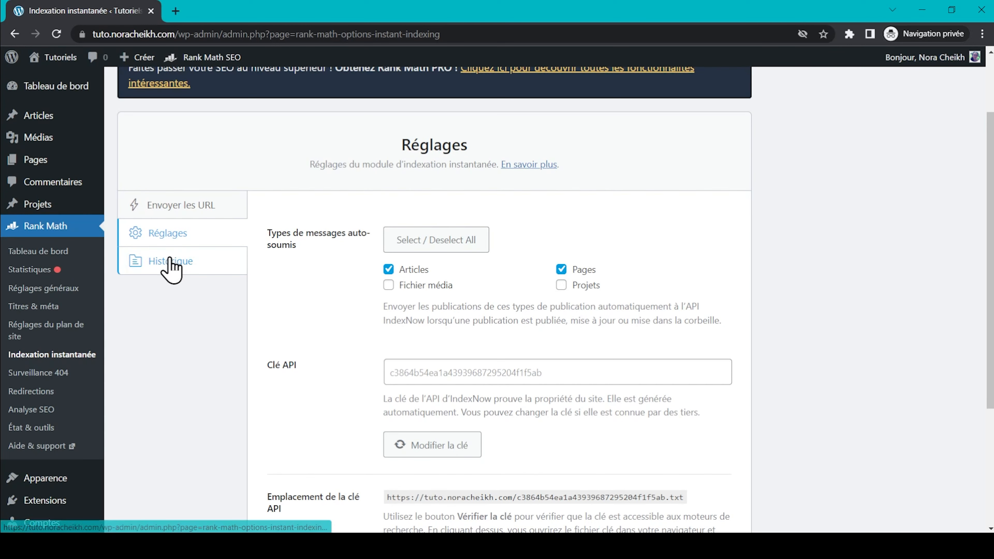